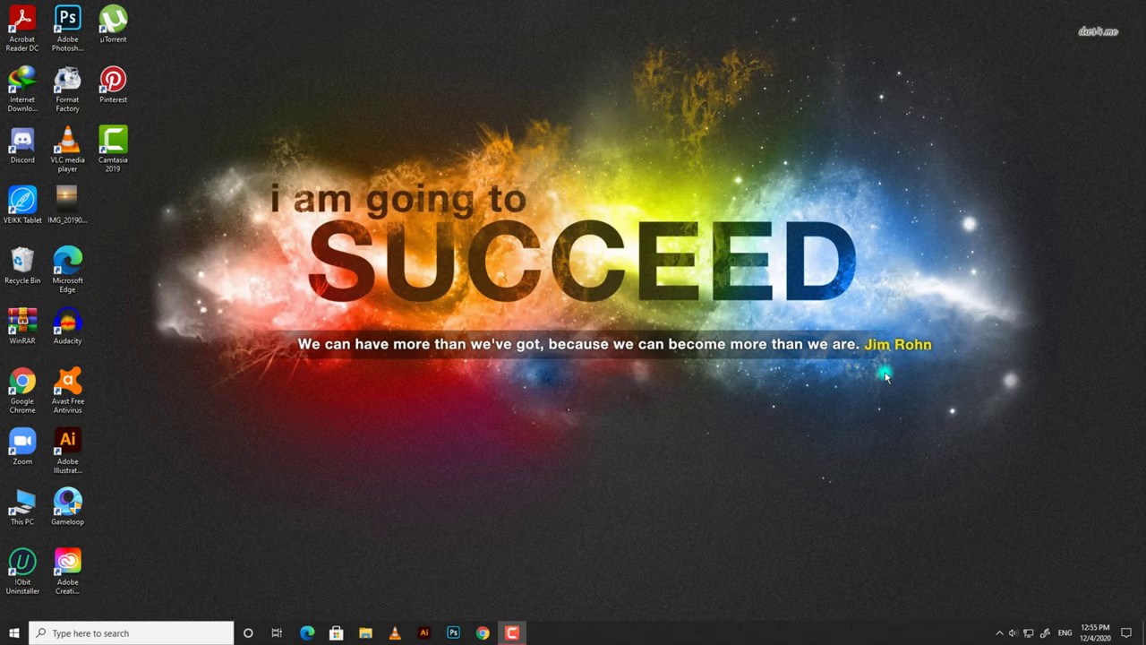
Launch Photoshop and open the recent portrait nikita-fox-2ODe_T5WRzA-unsplash.jpg from the Home screen
key("super")
type("ps")
key("Return")
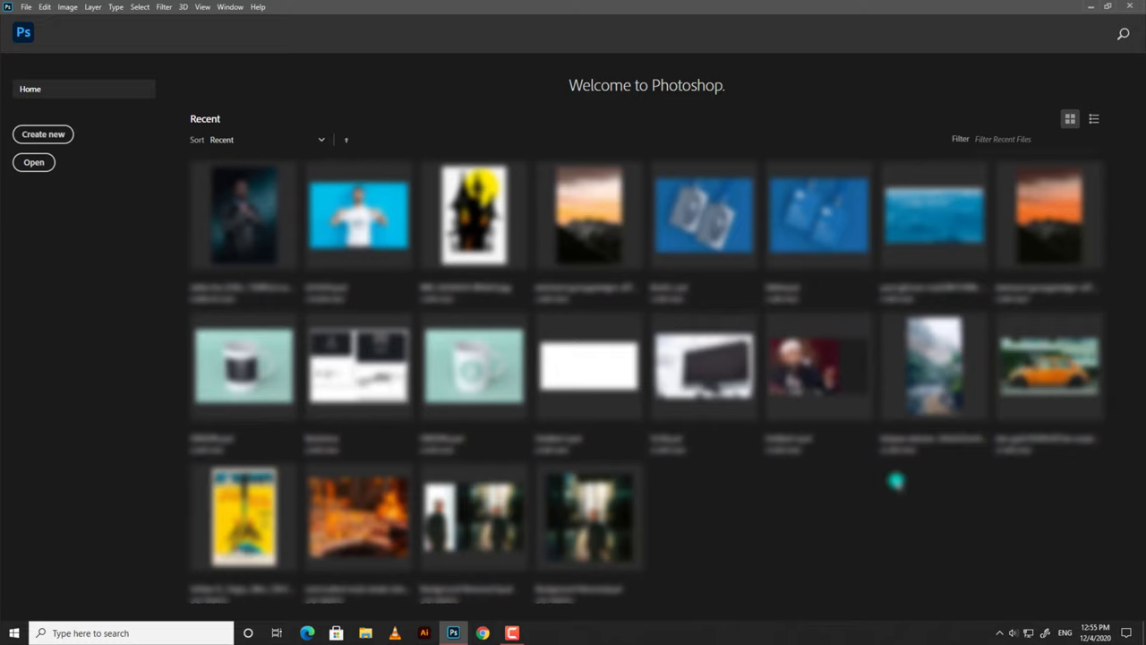
left_click(255, 220)
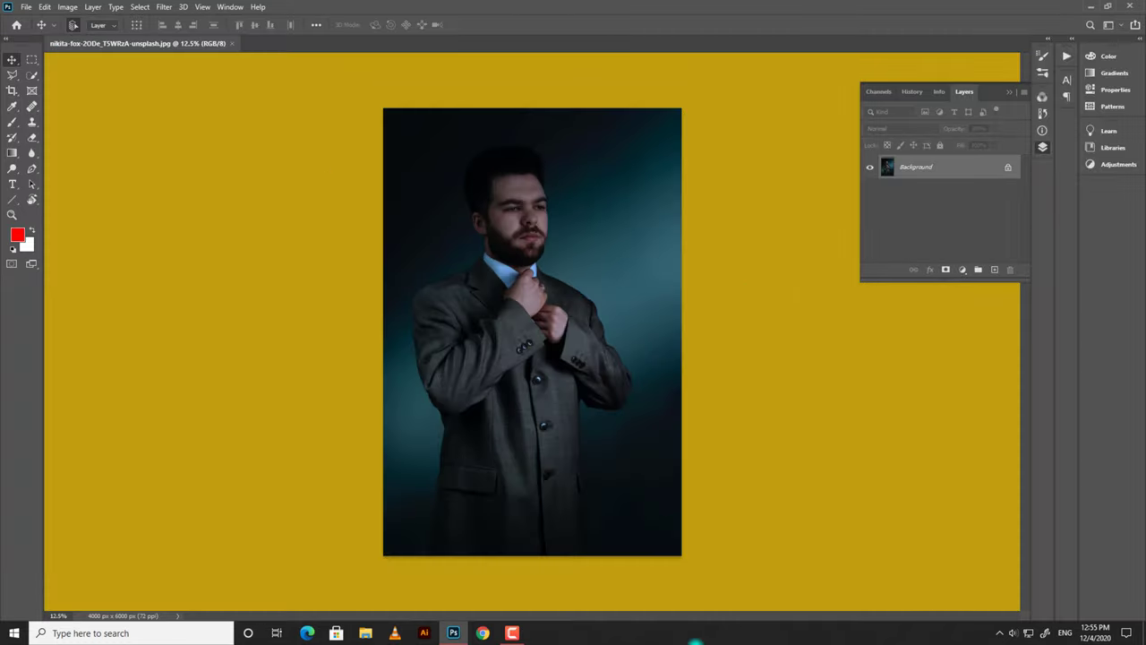
Duplicate the Background layer and name the copy 'After Filter'
key("ctrl+j")
type("After Filter")
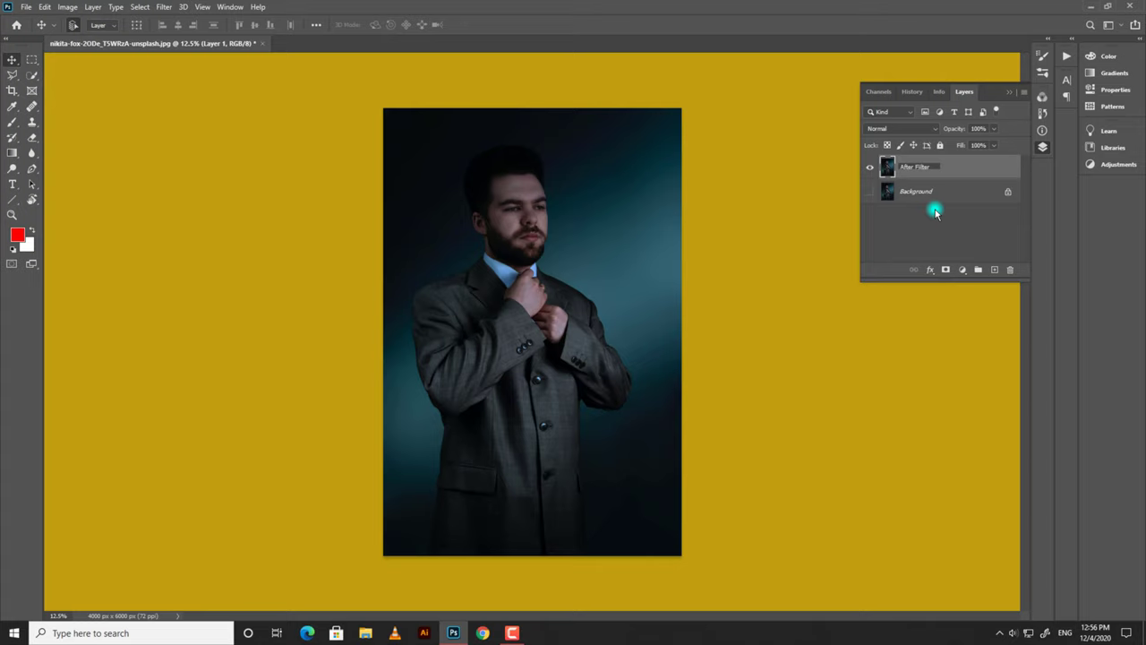
key("Return")
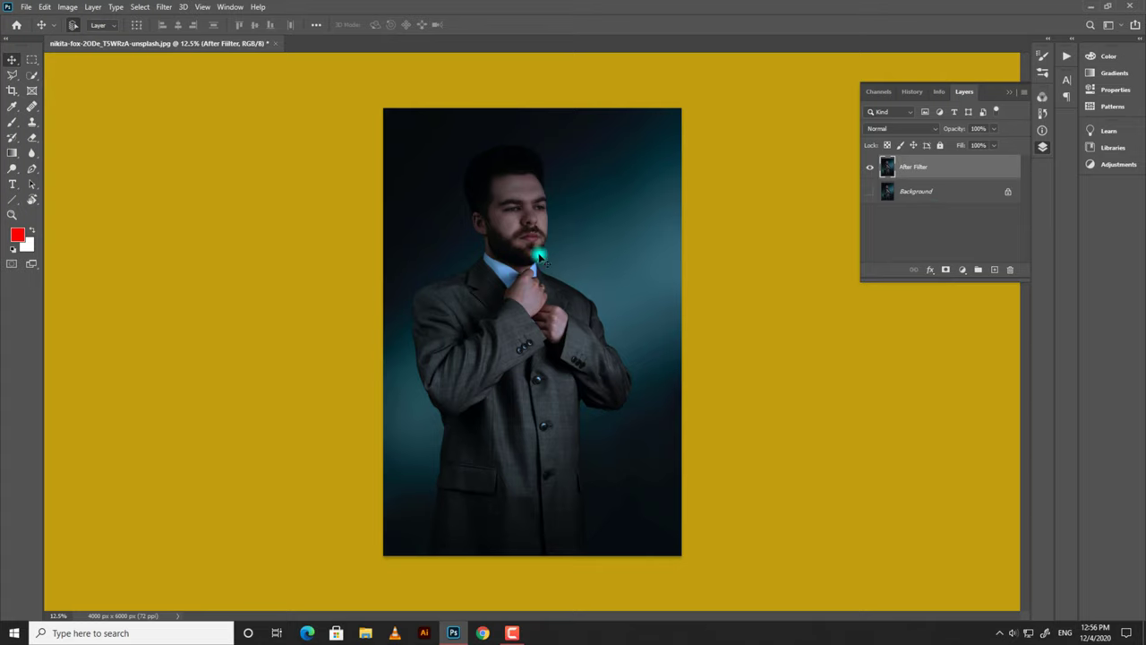
Open Filter > Liquify, enlarge its window, and zoom in on the man's head
left_click(165, 7)
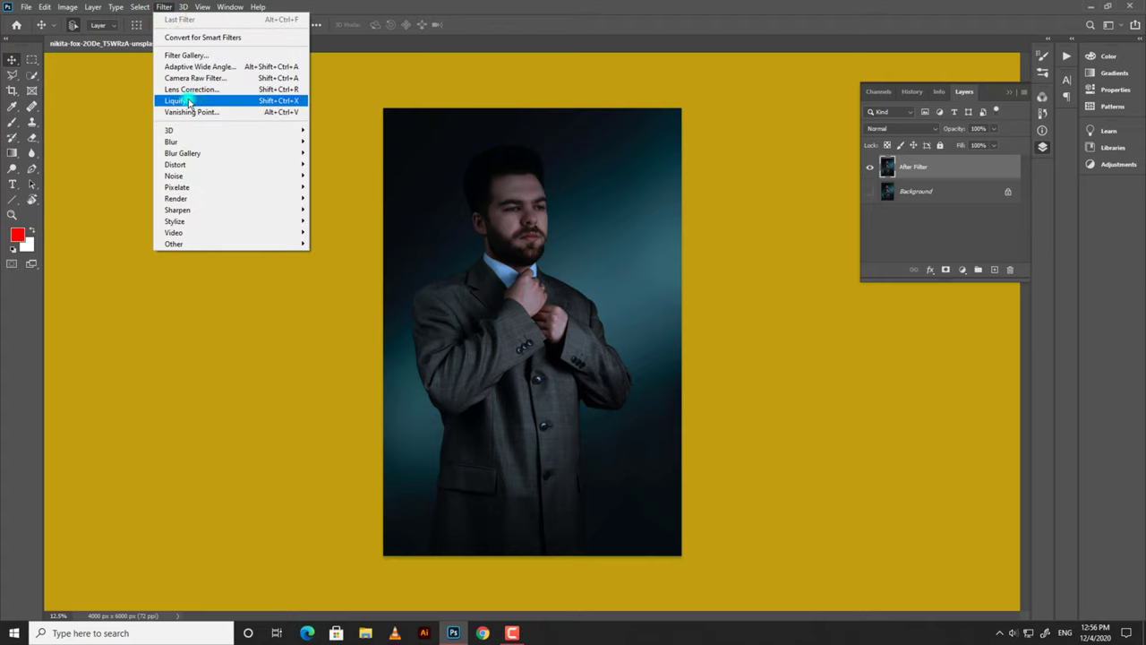
left_click(420, 149)
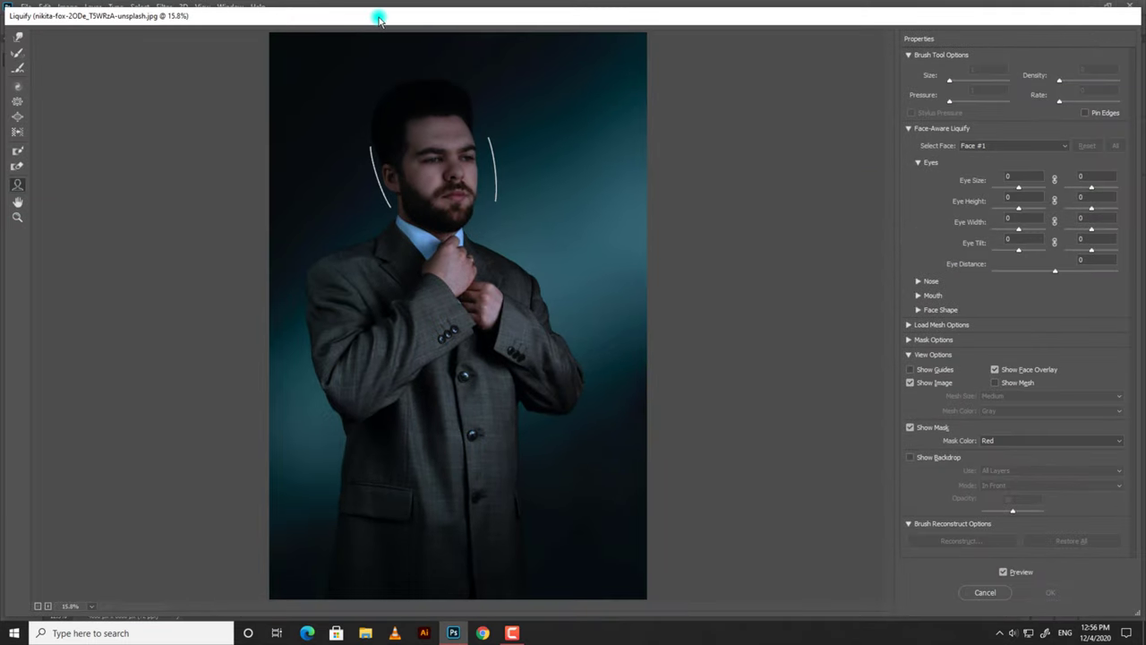
left_click_drag(379, 18, 373, 13)
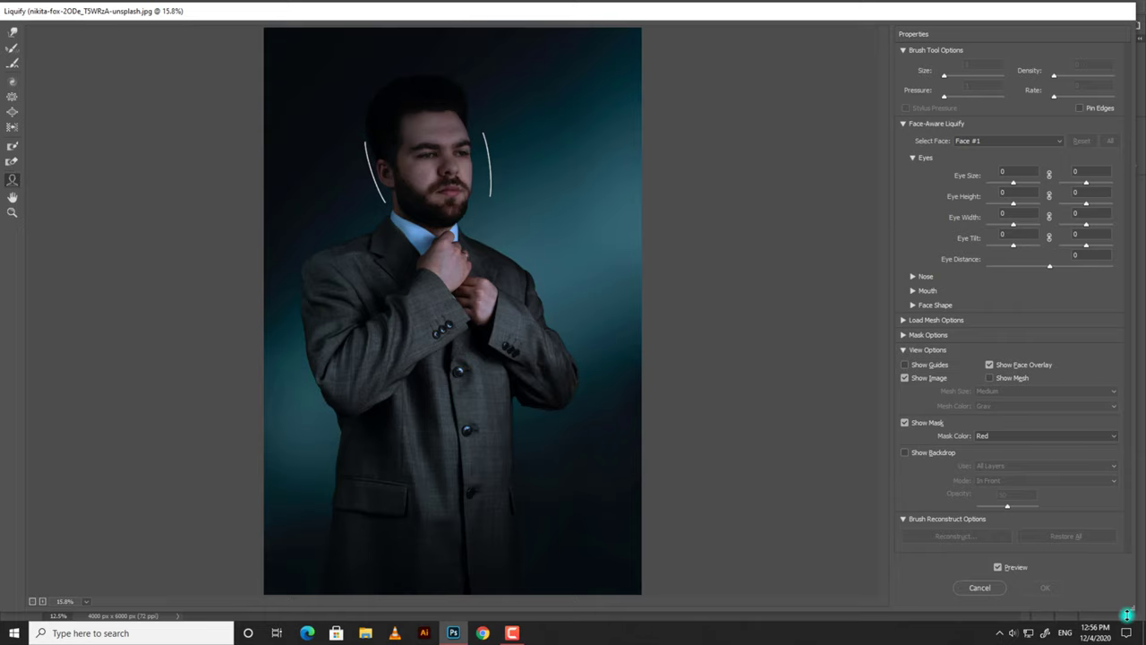
left_click_drag(1133, 605, 1142, 616)
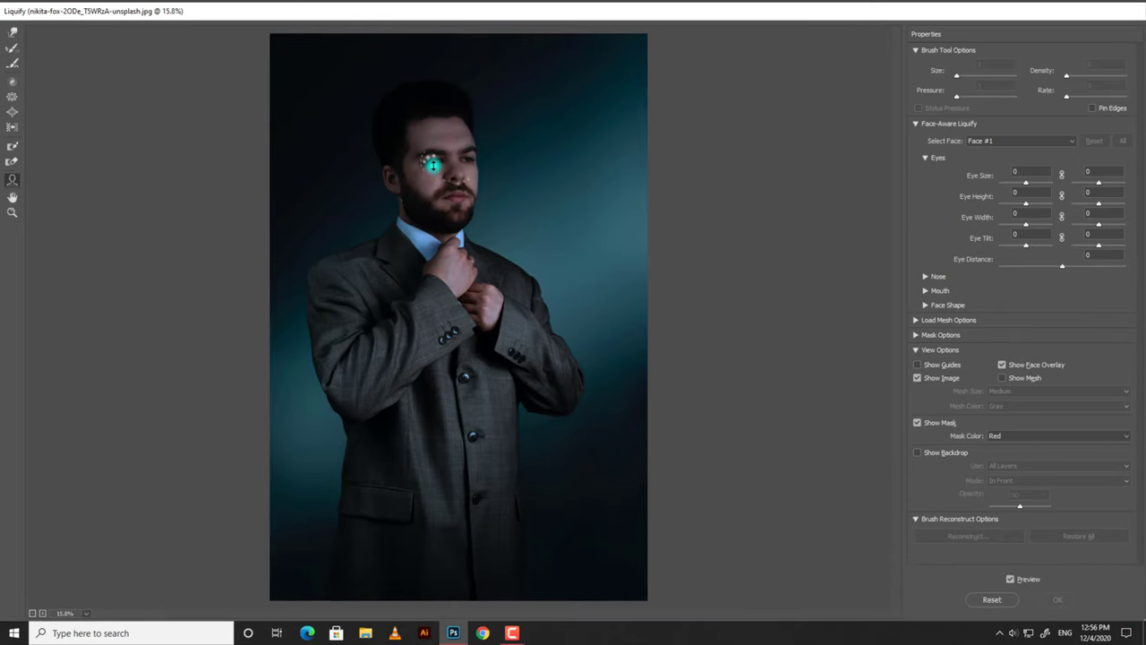
scroll(434, 166, "up", 2)
scroll(435, 170, "up", 2)
scroll(404, 102, "up", 1)
left_click_drag(404, 102, 455, 422)
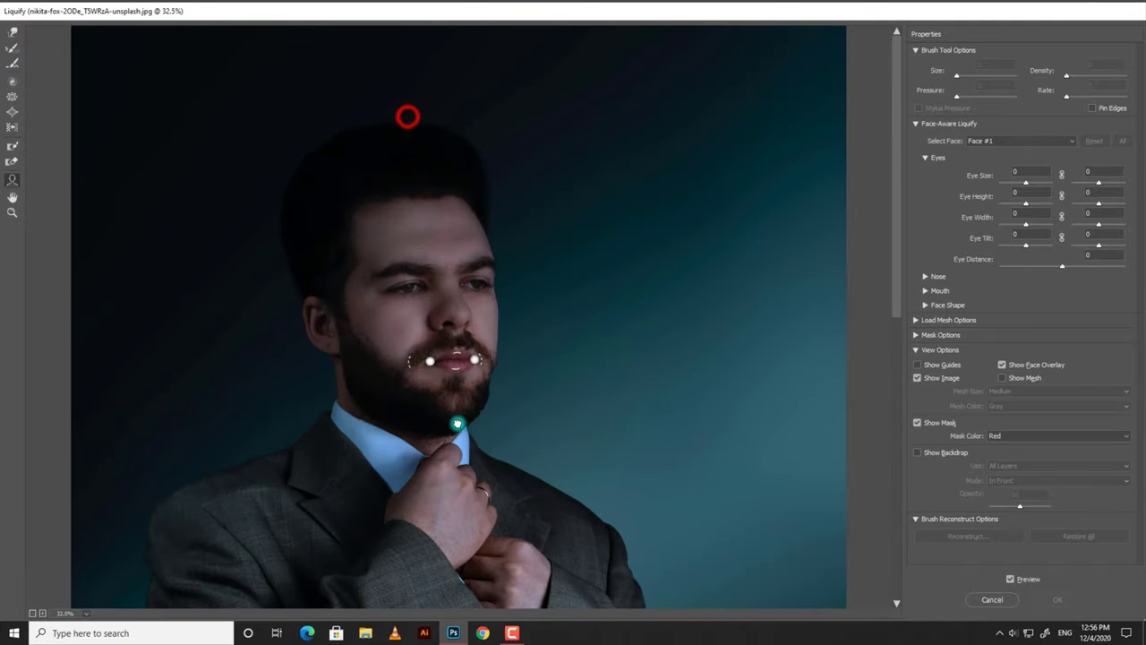
scroll(367, 235, "up", 1)
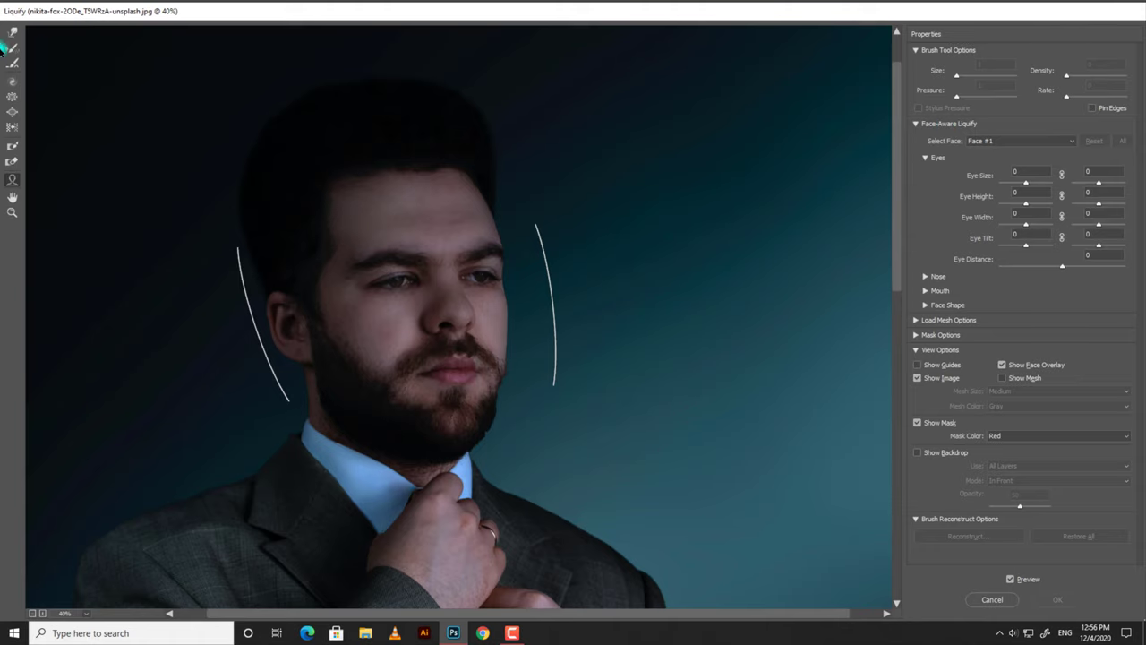
Use Forward Warp strokes on both eyebrows, the nose, the mouth corner and the beard
left_click(12, 36)
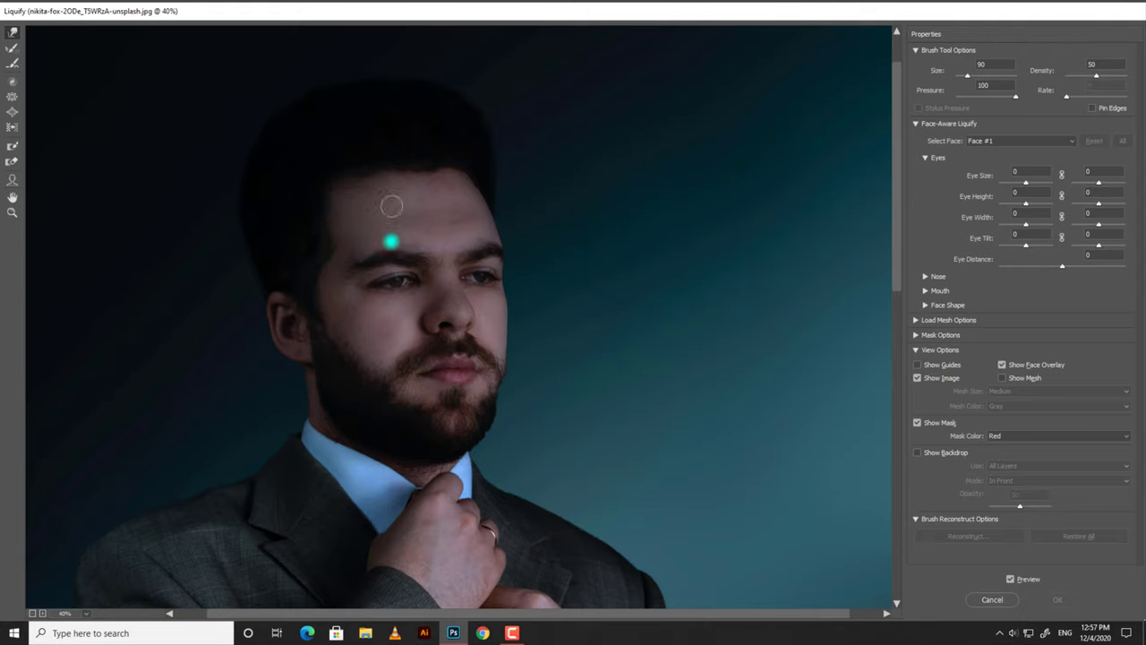
scroll(347, 277, "up", 3)
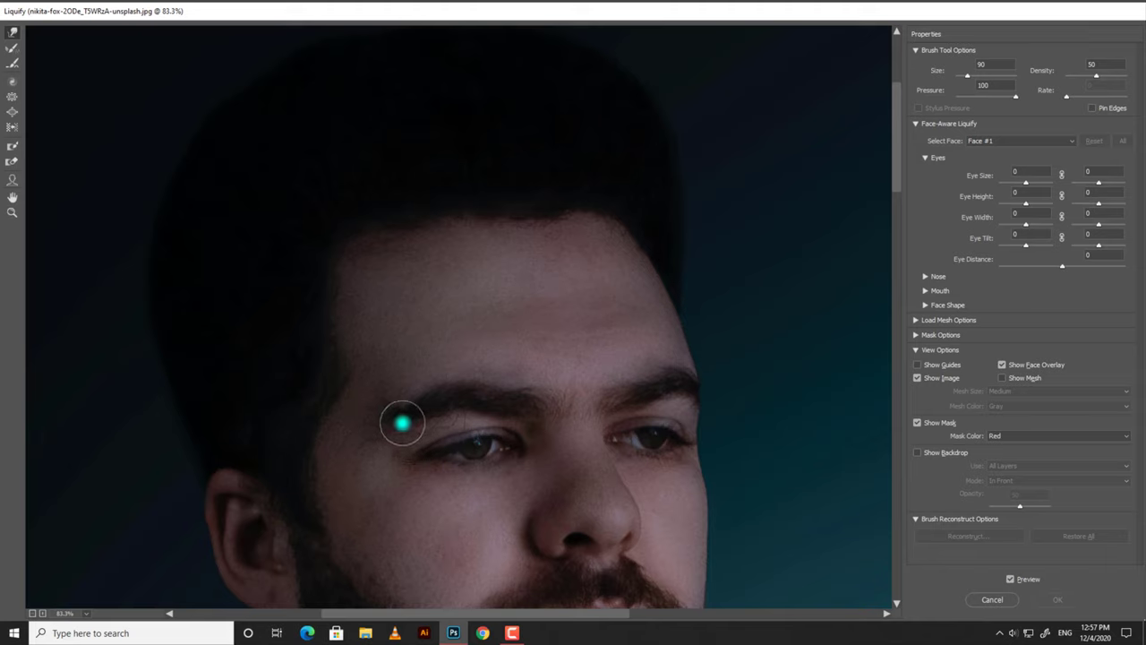
left_click_drag(402, 420, 497, 407)
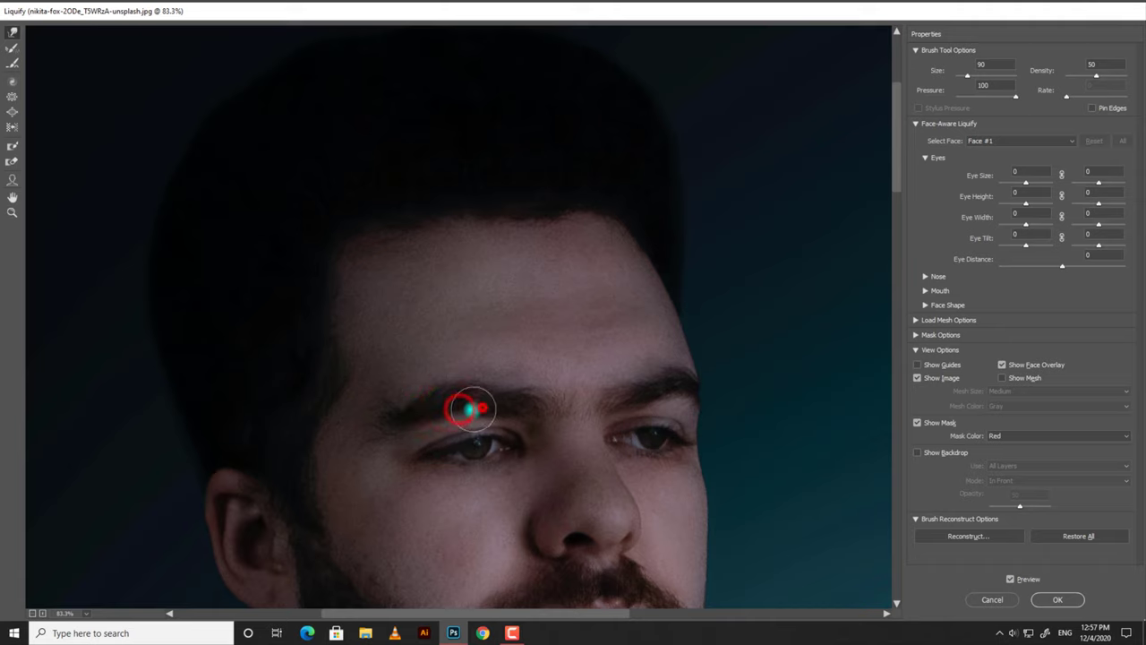
mouse_move(641, 403)
left_mouse_down()
mouse_move(687, 390)
mouse_move(634, 397)
left_mouse_up()
mouse_move(566, 523)
left_mouse_down()
mouse_move(568, 478)
mouse_move(488, 454)
left_mouse_up()
scroll(550, 524, "down", 3)
left_click_drag(645, 421, 678, 454)
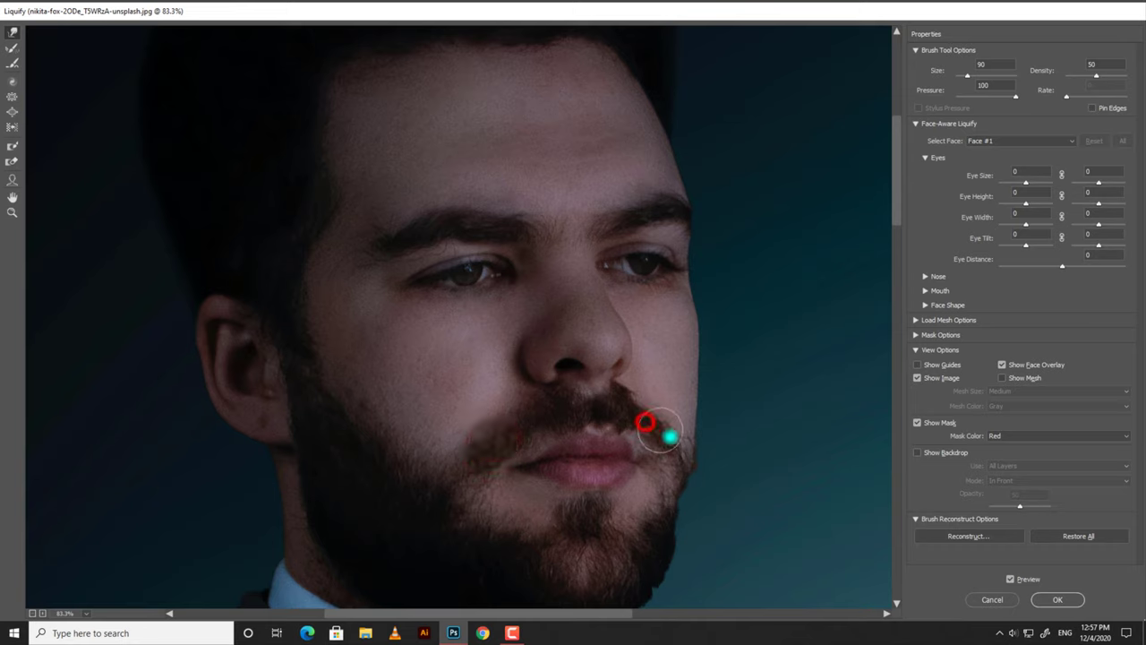
left_click_drag(384, 506, 399, 534)
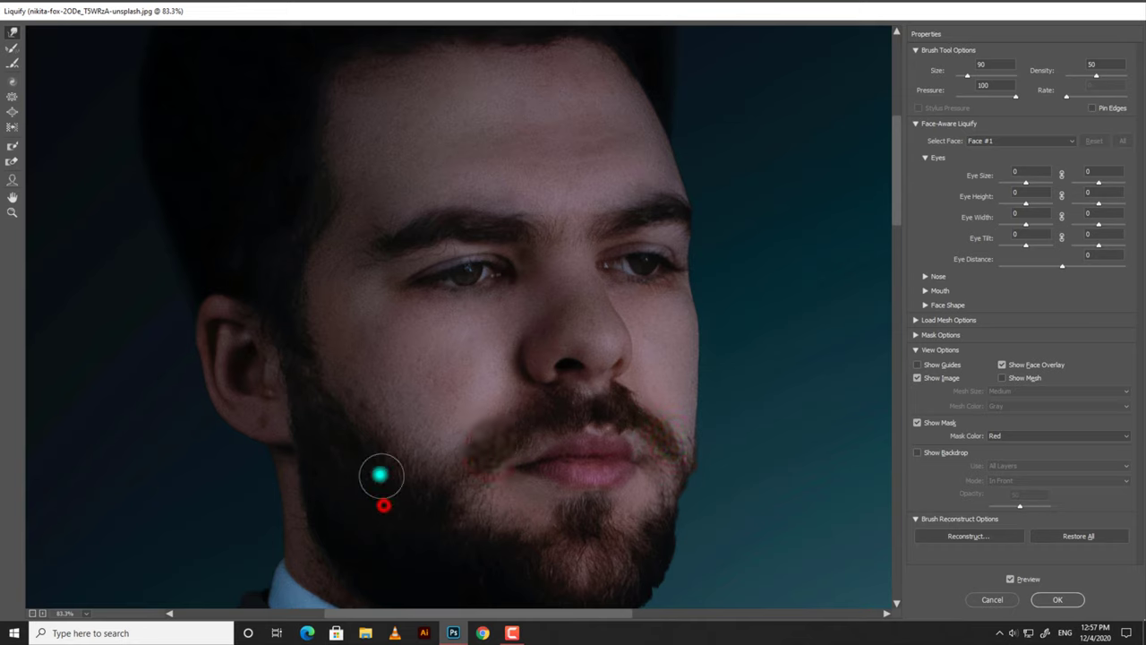
Restore the lips toward their original shape with a smaller Reconstruct brush
left_click(13, 48)
key("bracketleft")
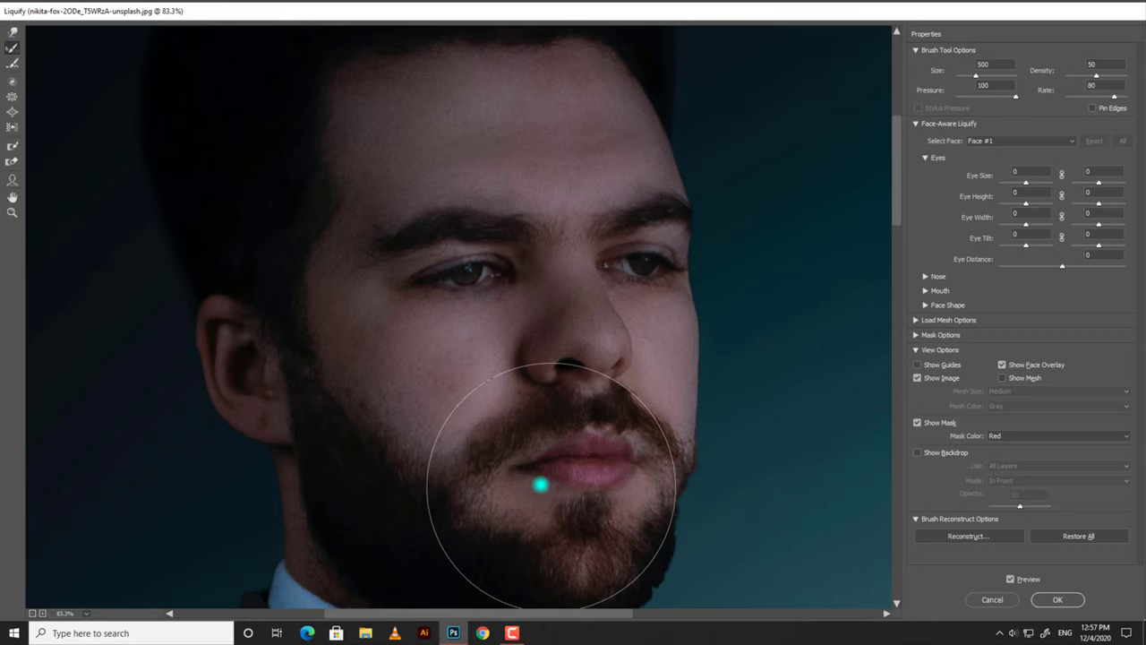
key("bracketleft")
left_click_drag(550, 472, 583, 410)
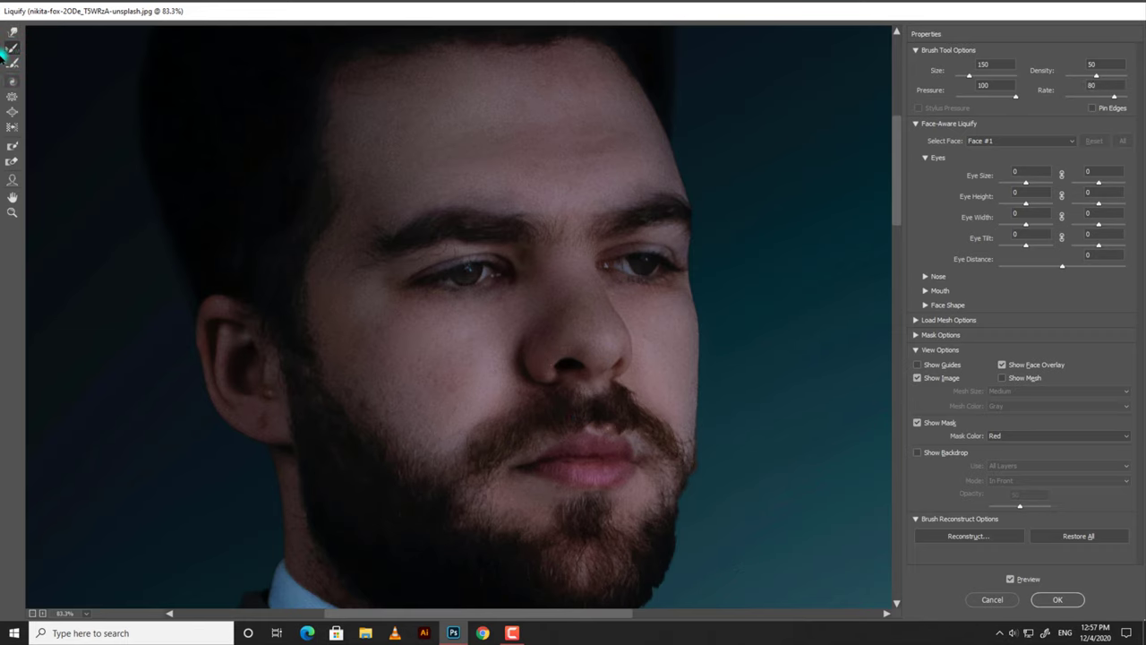
Warp the brow-to-nose area, the cheek beside the nose, and the lips down to the chin
left_click(10, 36)
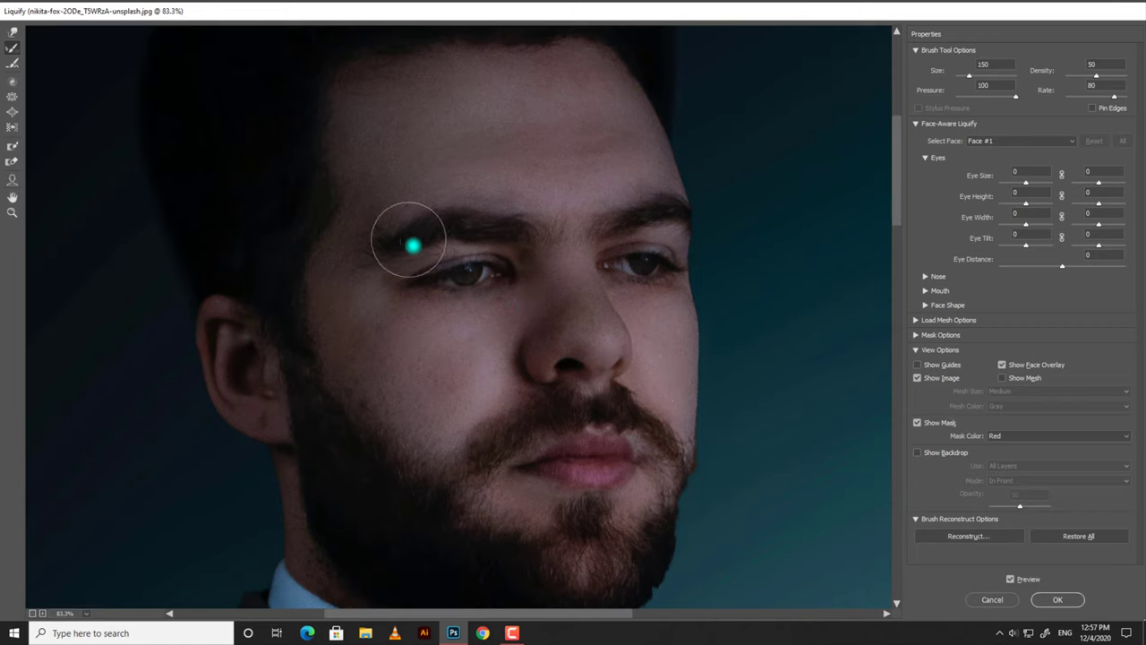
mouse_move(429, 267)
left_mouse_down()
mouse_move(402, 245)
mouse_move(503, 230)
mouse_move(427, 231)
left_mouse_up()
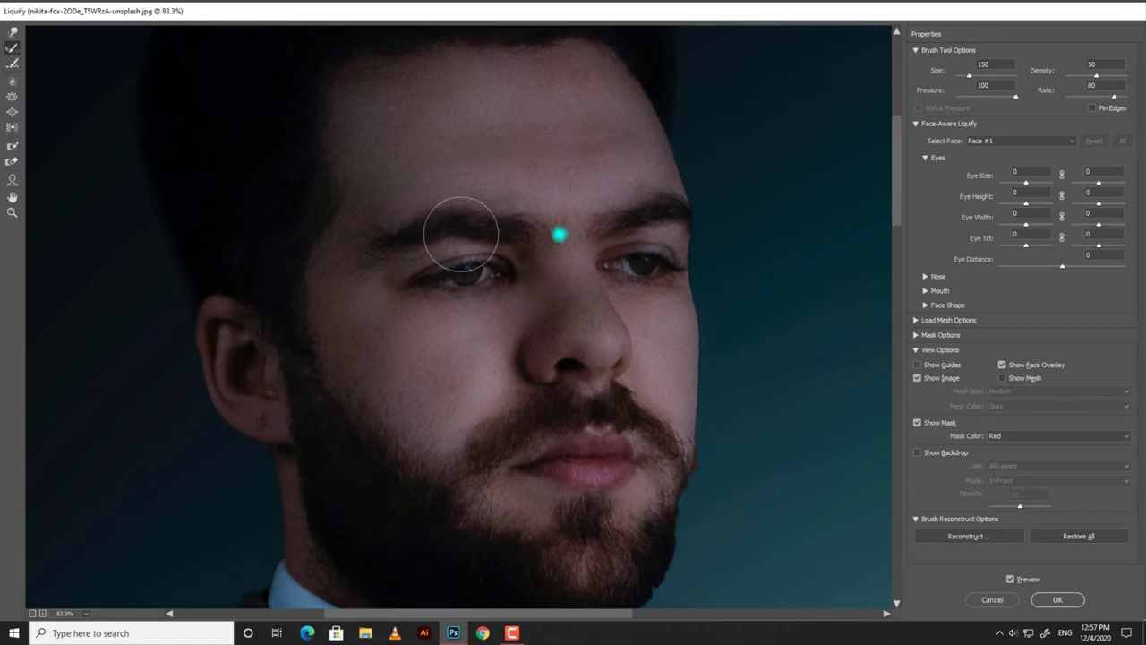
left_click_drag(655, 481, 609, 507)
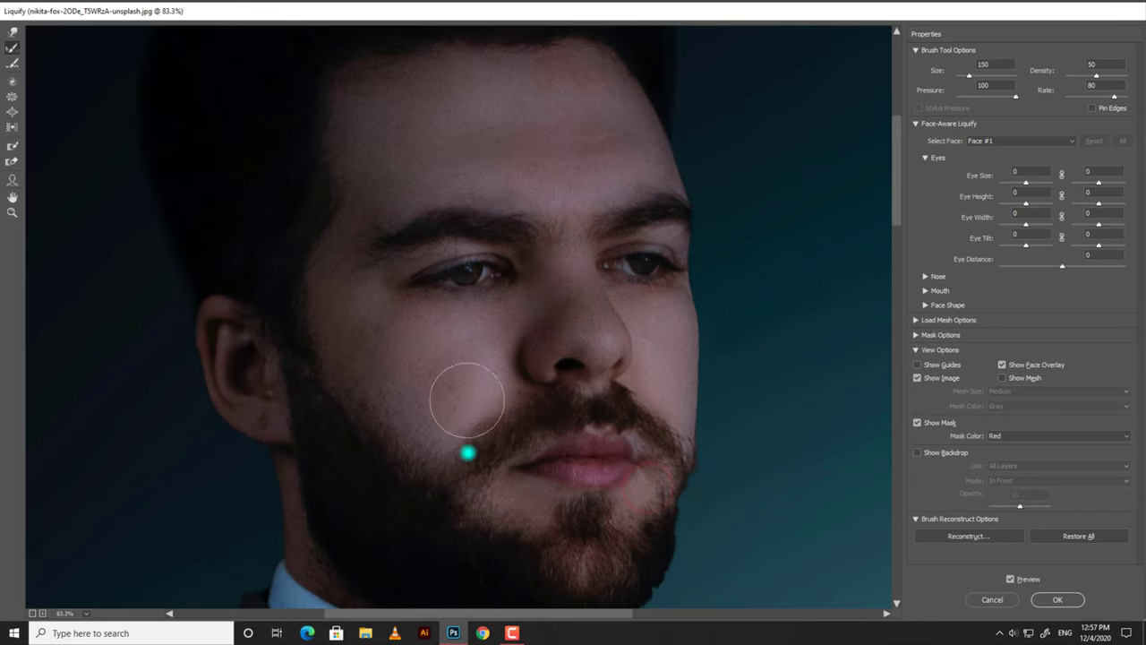
mouse_move(618, 455)
left_mouse_down()
mouse_move(609, 558)
mouse_move(519, 528)
left_mouse_up()
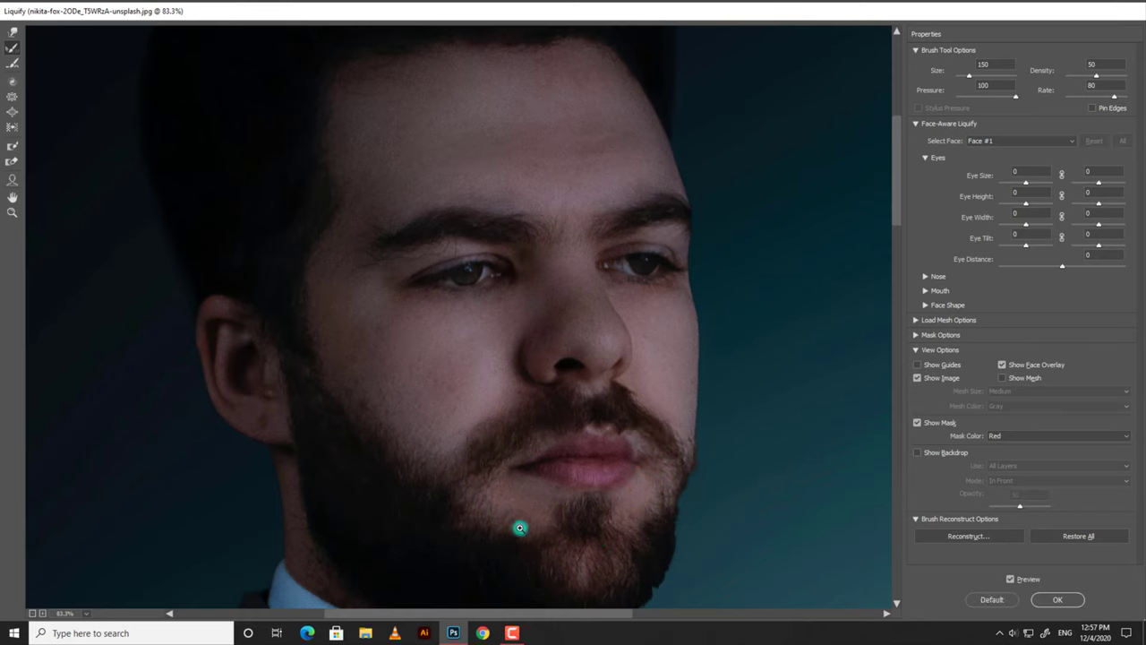
Try the Smooth Tool, then apply warp strokes to the left and right eyes
left_click(13, 66)
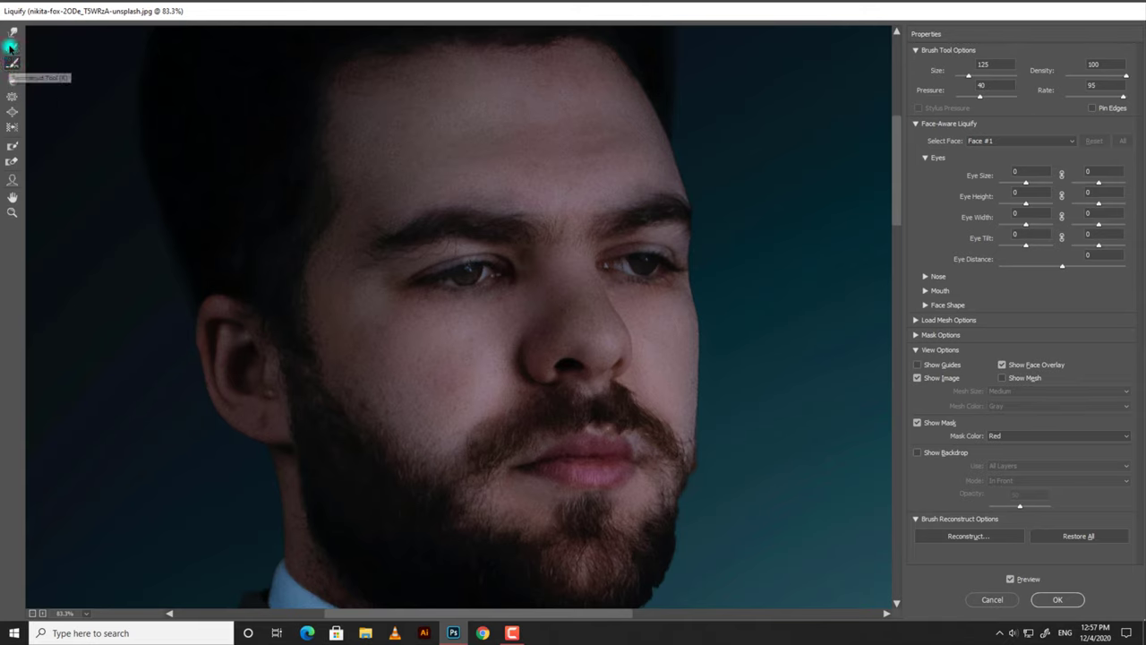
left_click(12, 32)
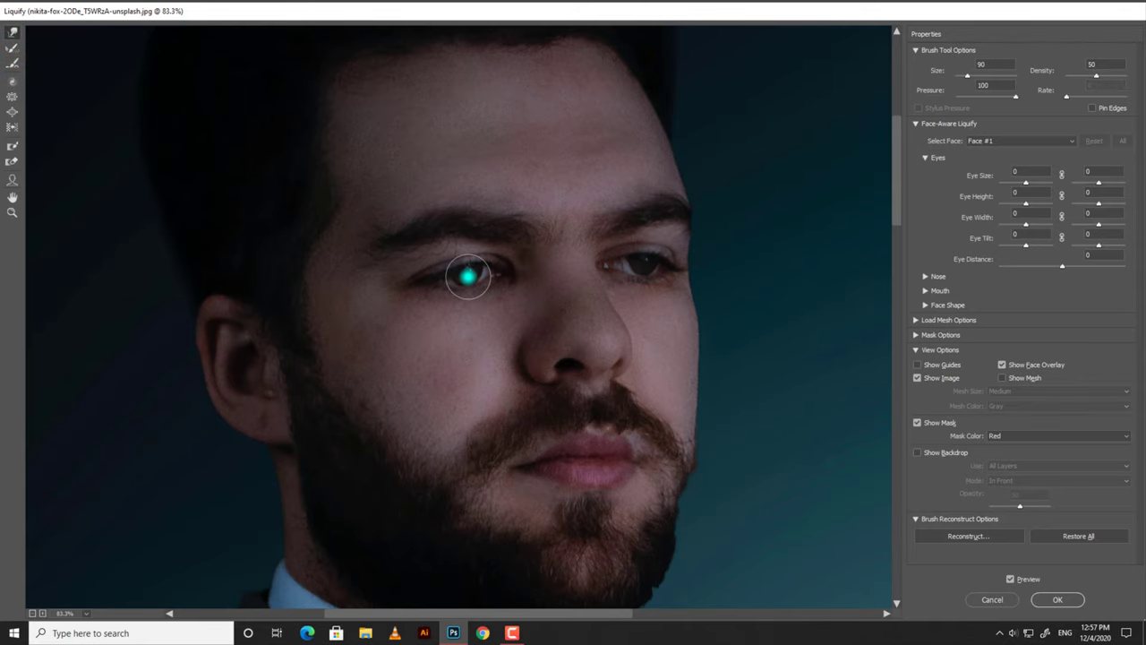
left_click_drag(467, 277, 463, 274)
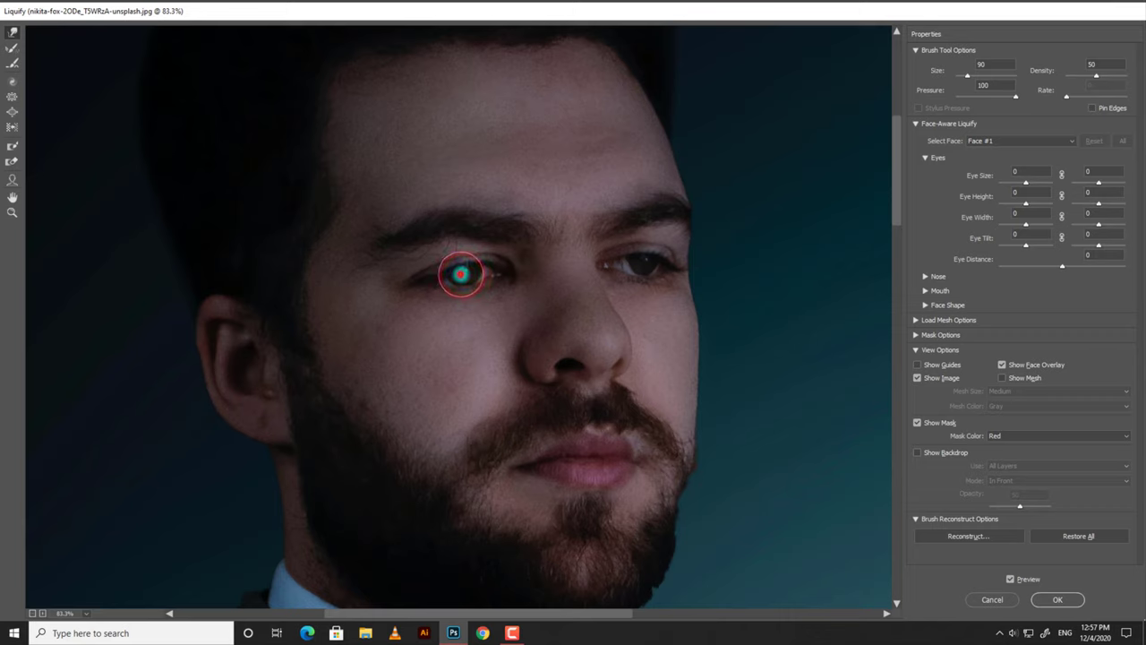
left_click(647, 263)
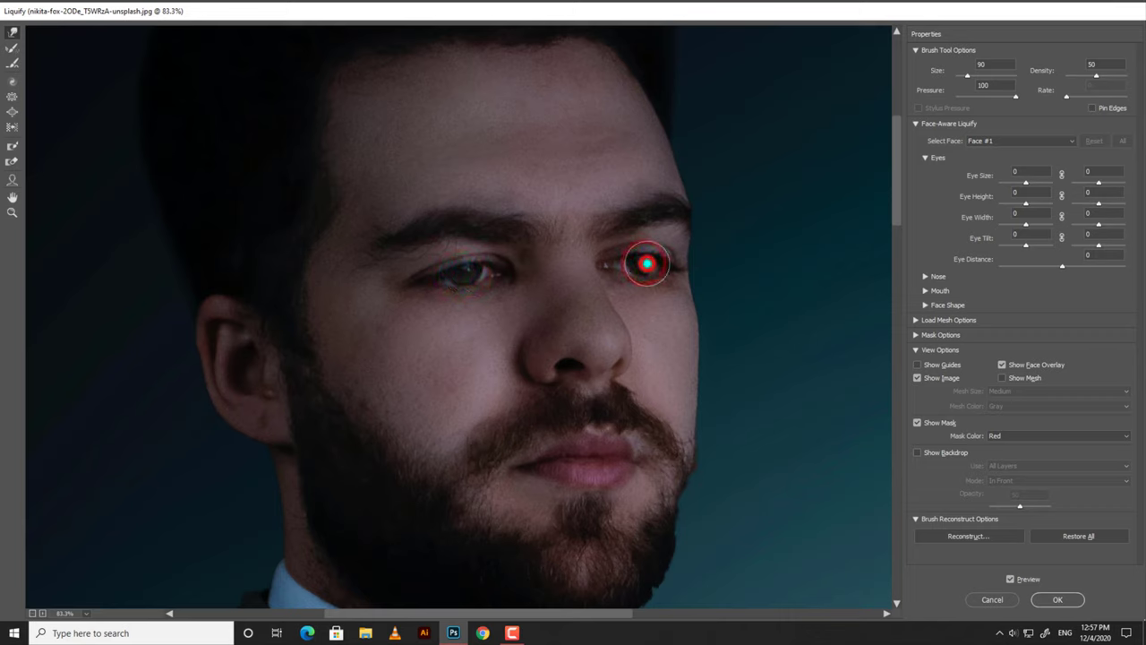
left_click(12, 62)
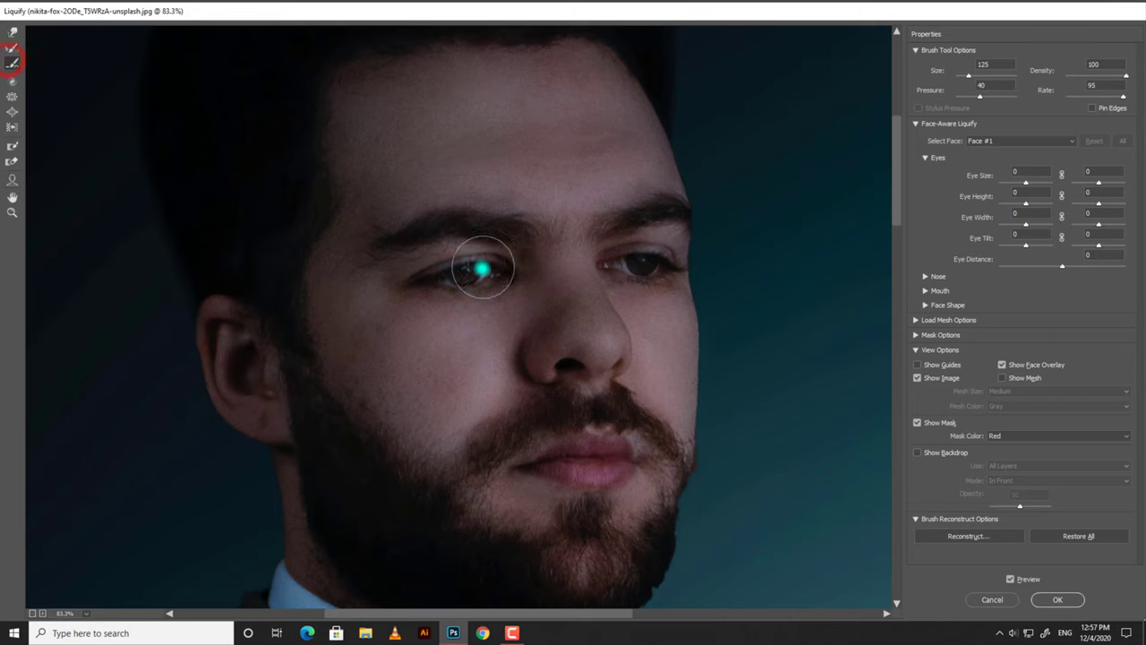
Brush the right eye with a smaller brush, warp the left cheek, then reconstruct it
key("bracketleft")
key("bracketleft")
key("bracketleft")
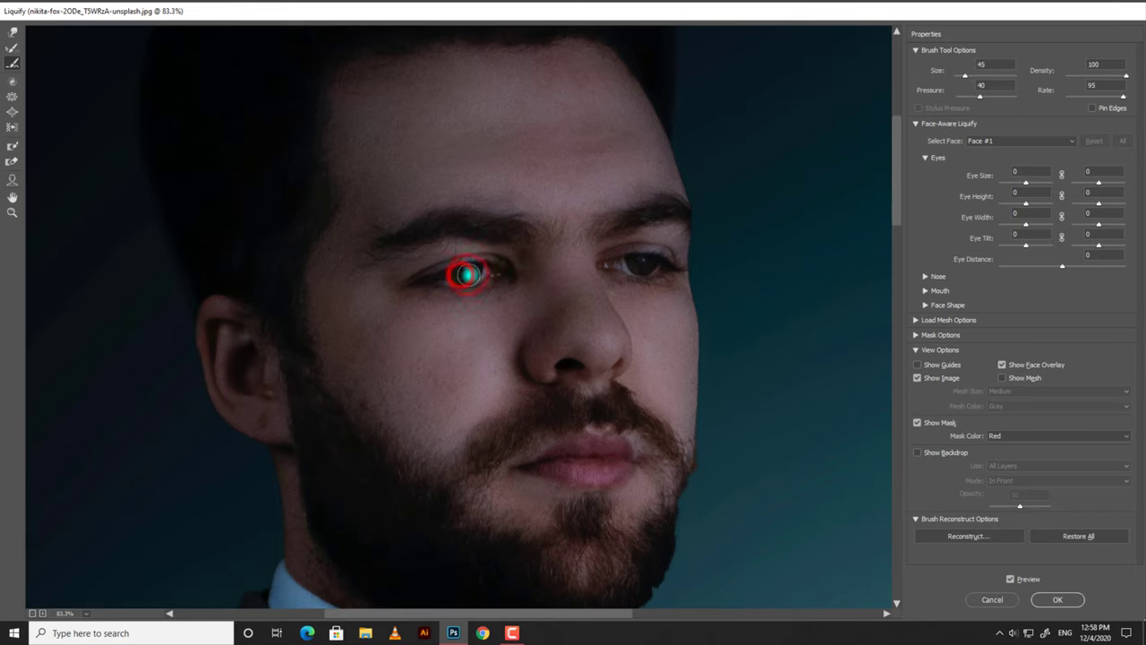
left_click(647, 263)
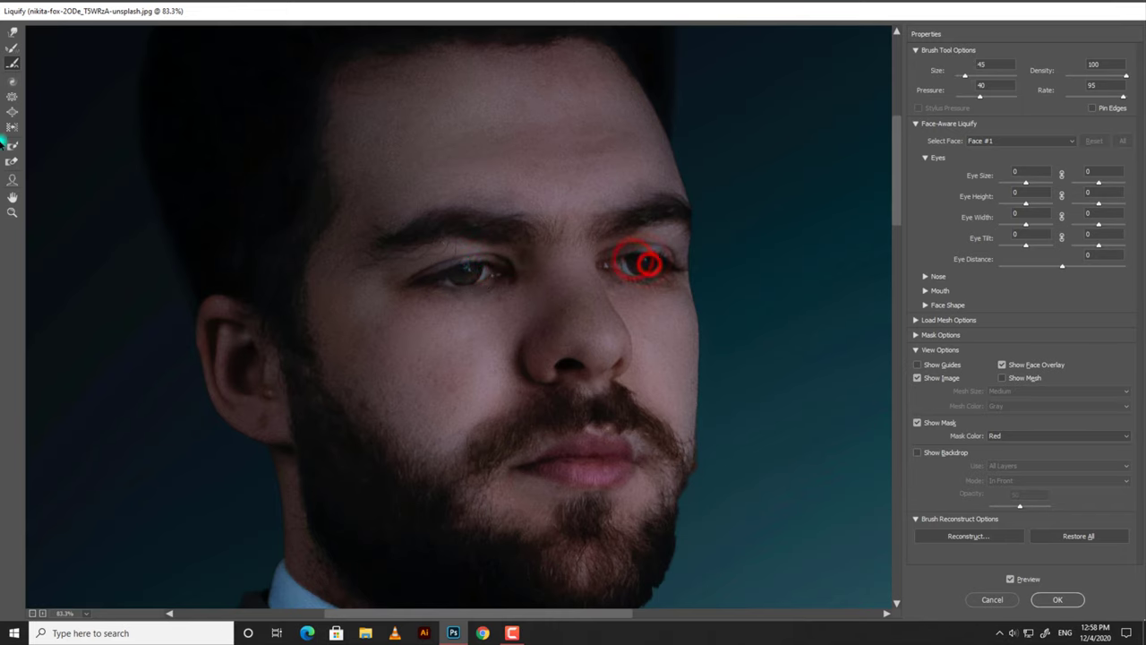
left_click(12, 32)
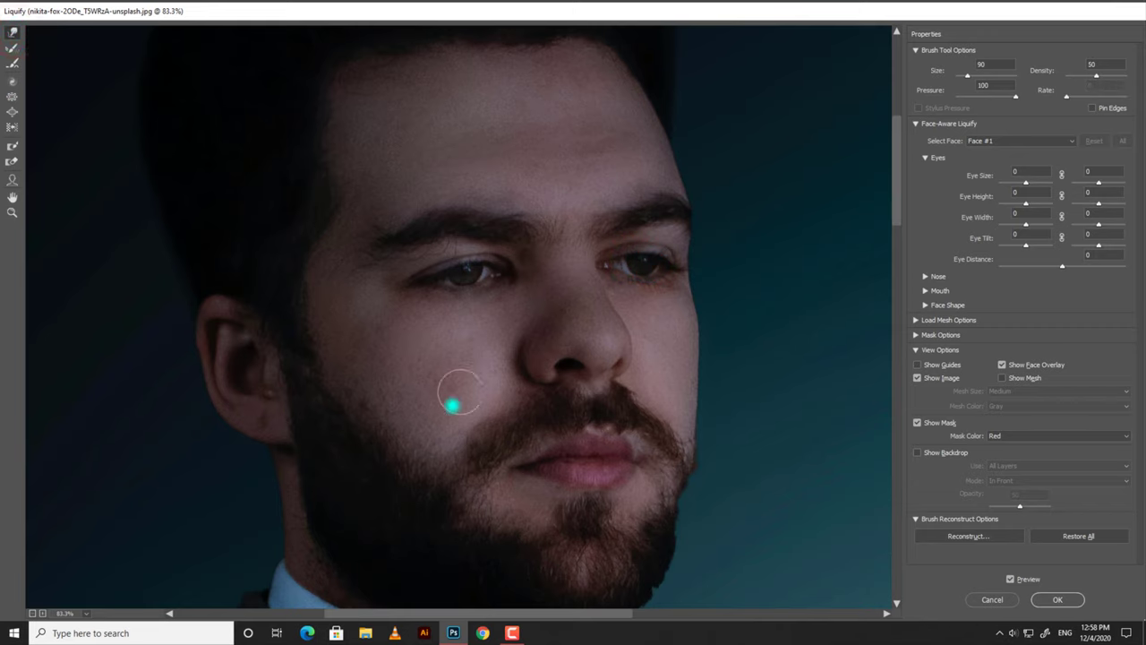
left_click_drag(417, 350, 468, 383)
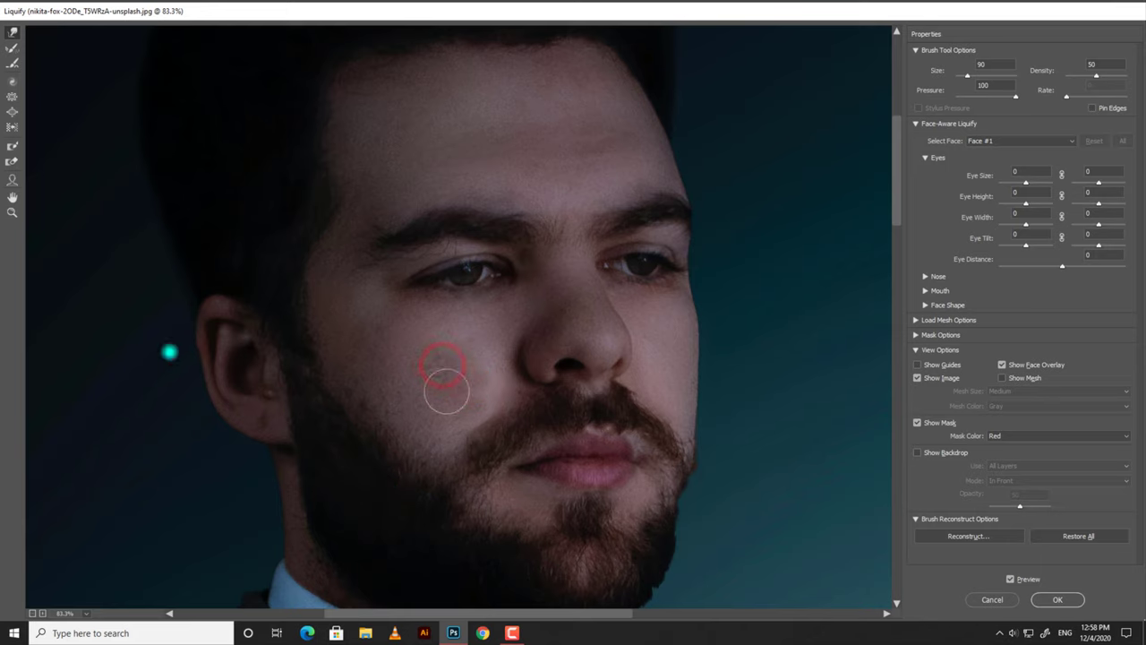
left_click(13, 64)
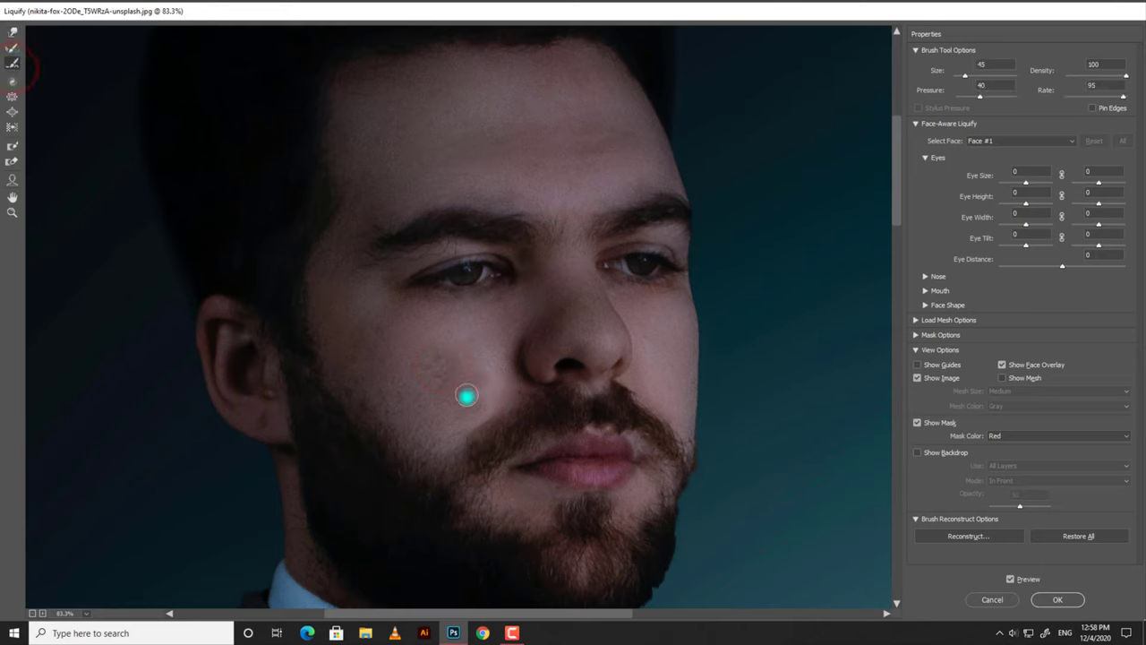
mouse_move(462, 405)
left_mouse_down()
mouse_move(425, 377)
mouse_move(460, 409)
mouse_move(445, 409)
mouse_move(481, 412)
left_mouse_up()
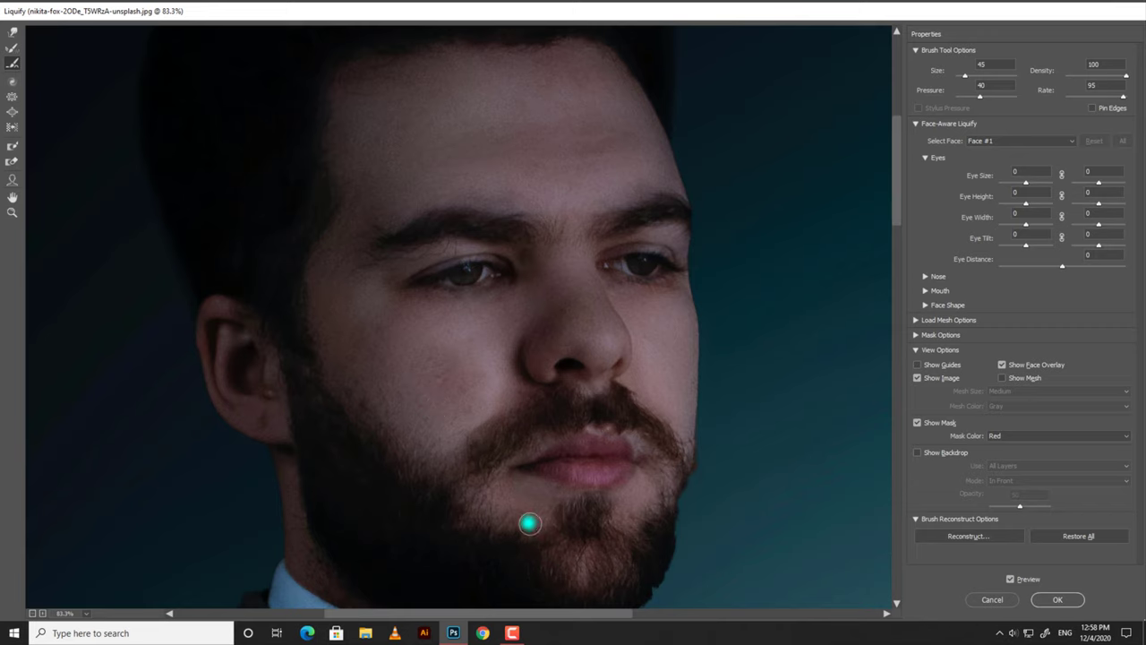
Switch from Twirl Clockwise to the Pucker Tool and scroll down to the jacket buttons and cuffs
left_click(12, 82)
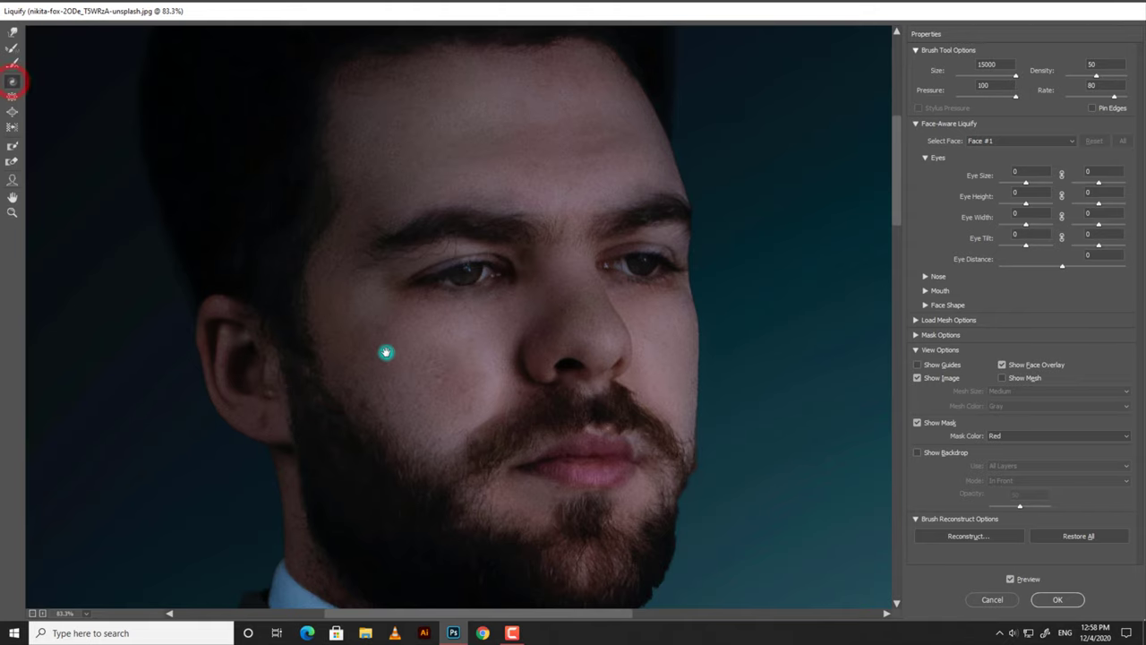
left_click_drag(385, 350, 346, 221)
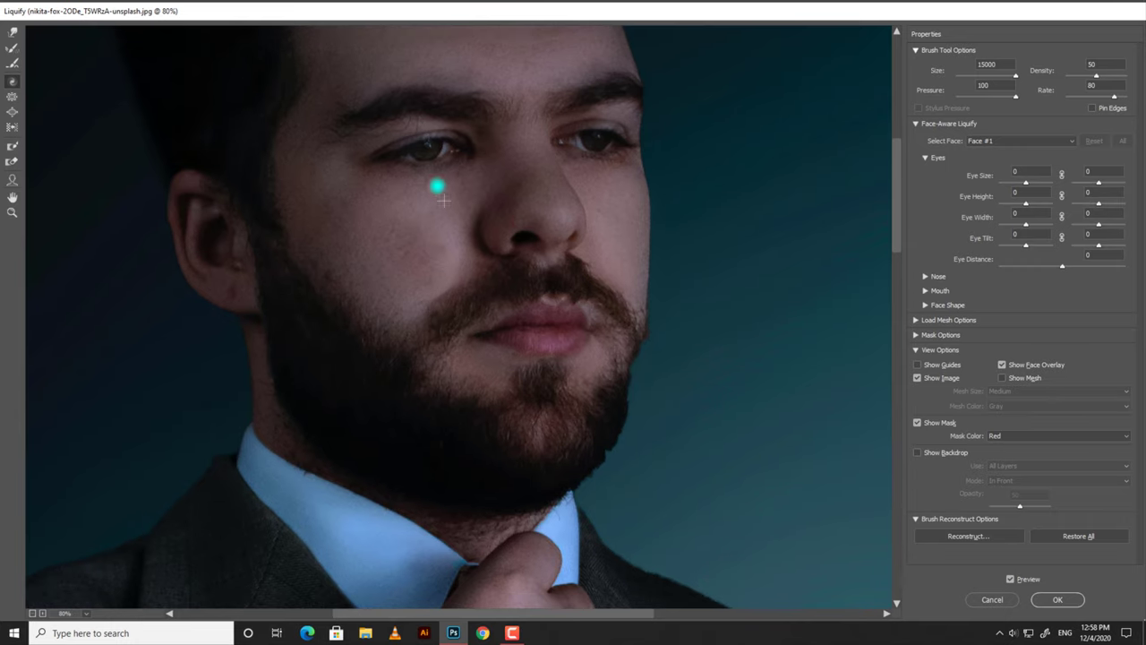
left_click_drag(440, 186, 440, 442)
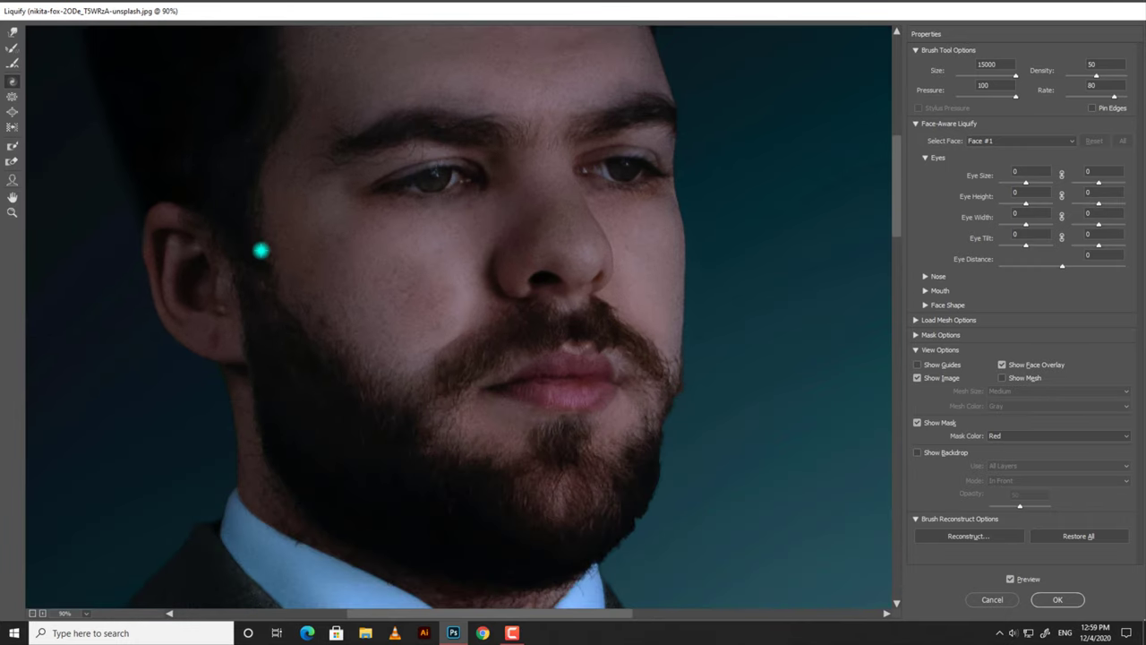
left_click(11, 96)
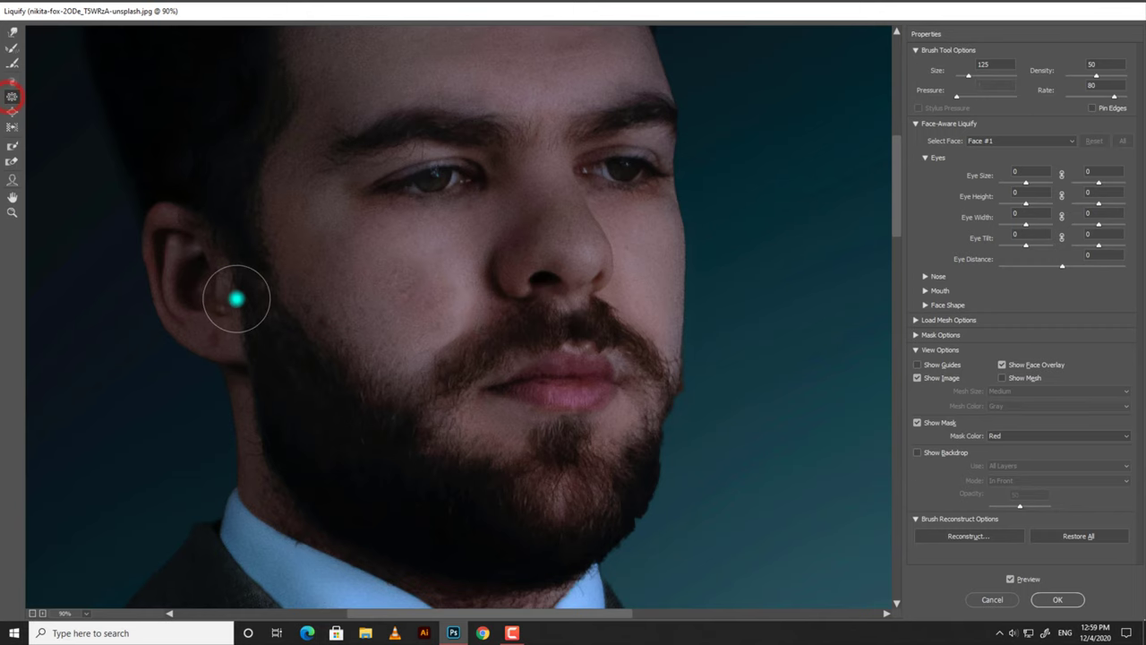
scroll(448, 507, "down", 1)
scroll(476, 450, "down", 3)
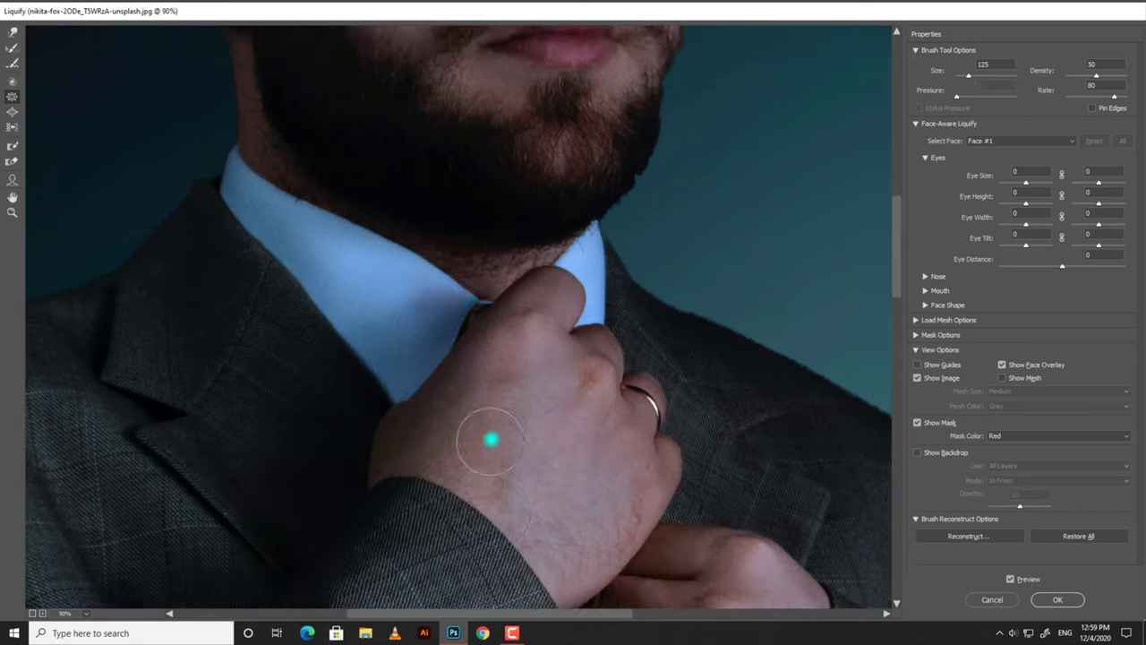
scroll(486, 440, "down", 3)
scroll(504, 487, "down", 2)
scroll(511, 440, "down", 5)
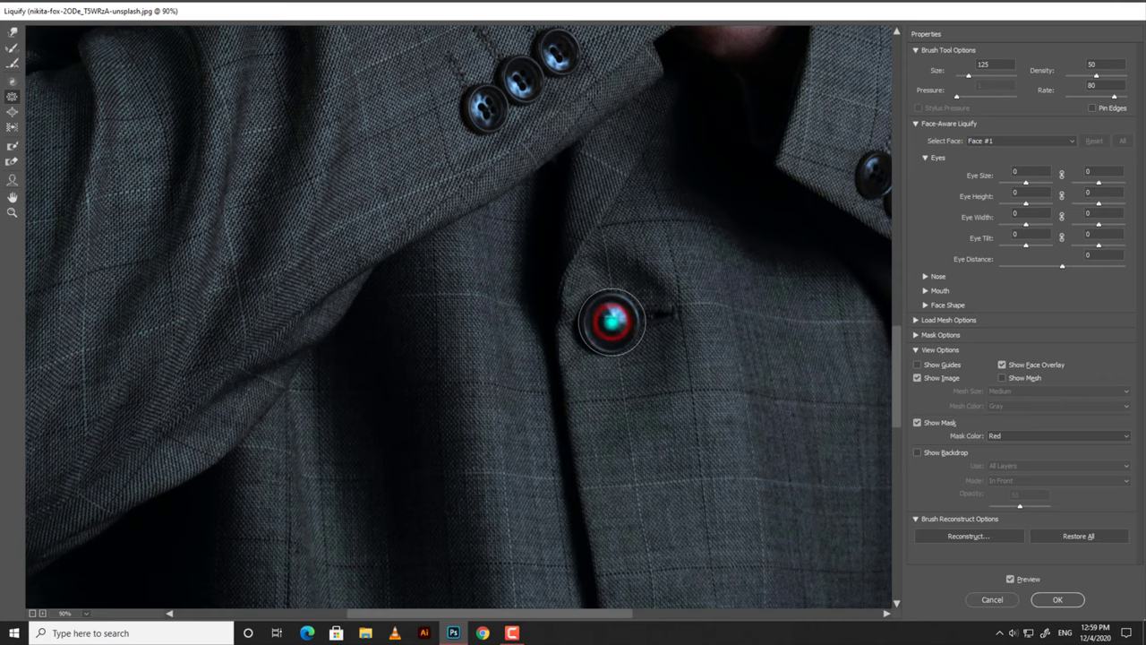
scroll(598, 335, "down", 1)
scroll(618, 345, "down", 4)
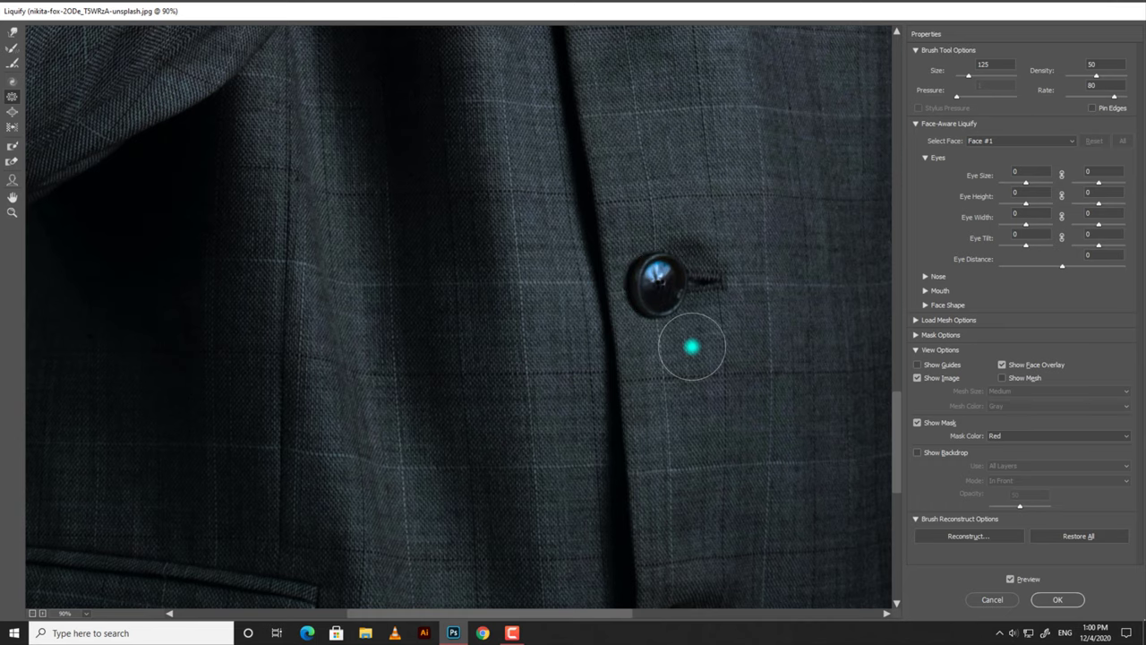
scroll(663, 385, "down", 2)
scroll(645, 427, "down", 1)
scroll(614, 379, "down", 1)
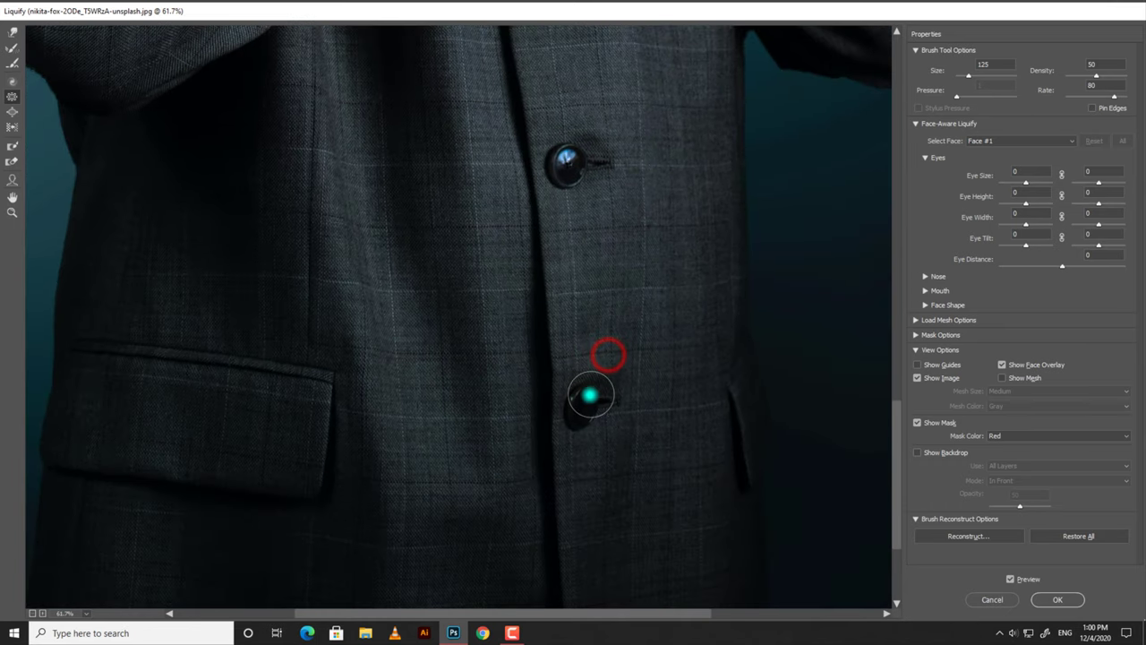
left_click_drag(502, 195, 475, 256)
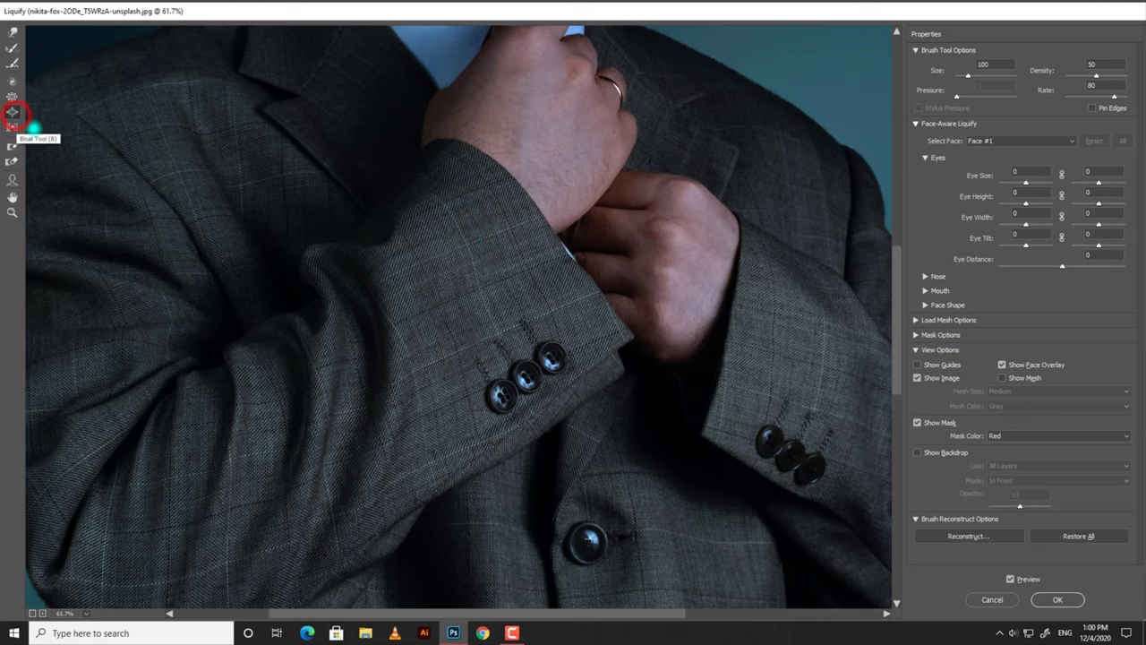
Bloat the two cuff buttons to enlarge them
scroll(389, 122, "up", 1)
scroll(484, 430, "up", 1)
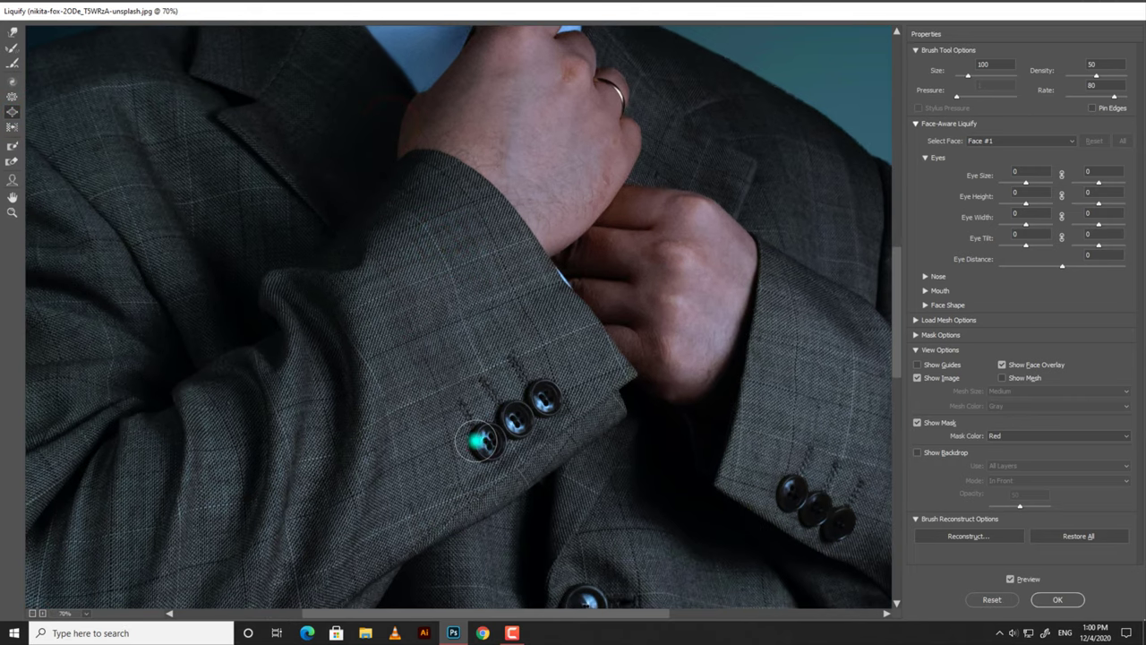
left_click(517, 418)
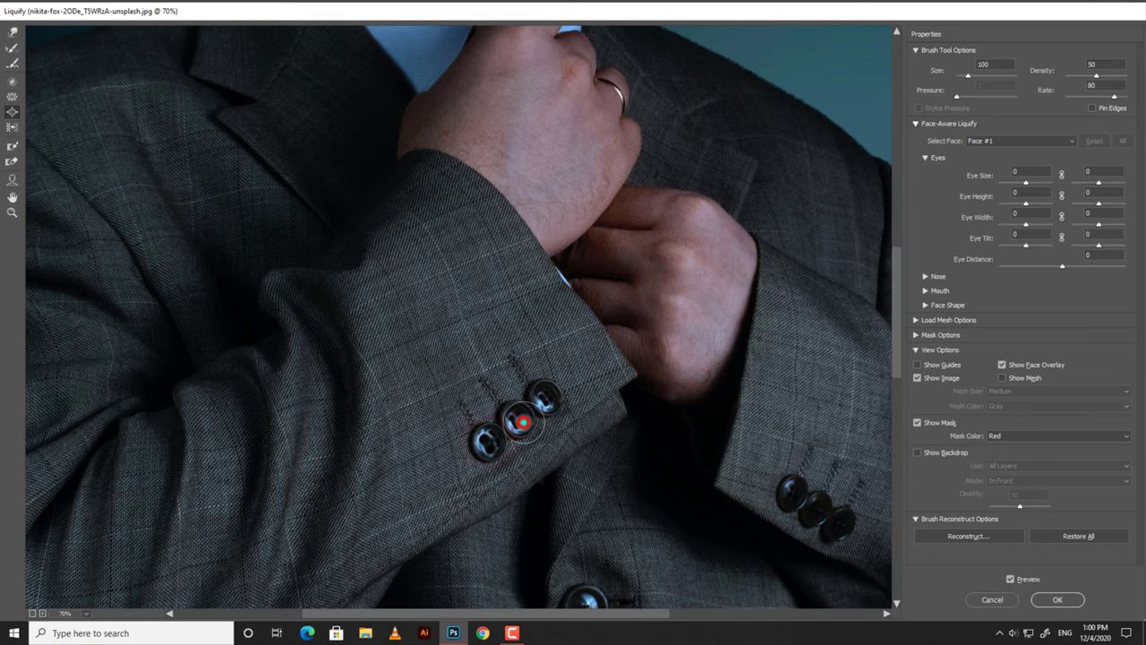
left_click(549, 394)
Try the Push Left Tool across the cheek and nose, then undo those warps
left_click_drag(523, 258, 488, 505)
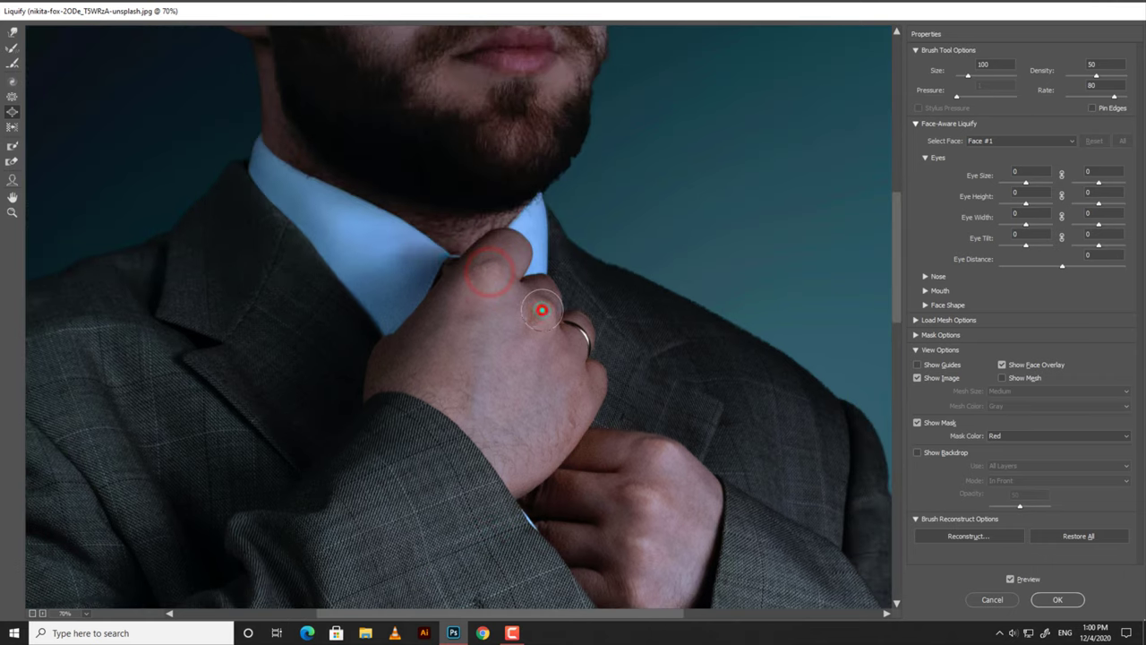
left_click_drag(359, 280, 361, 497)
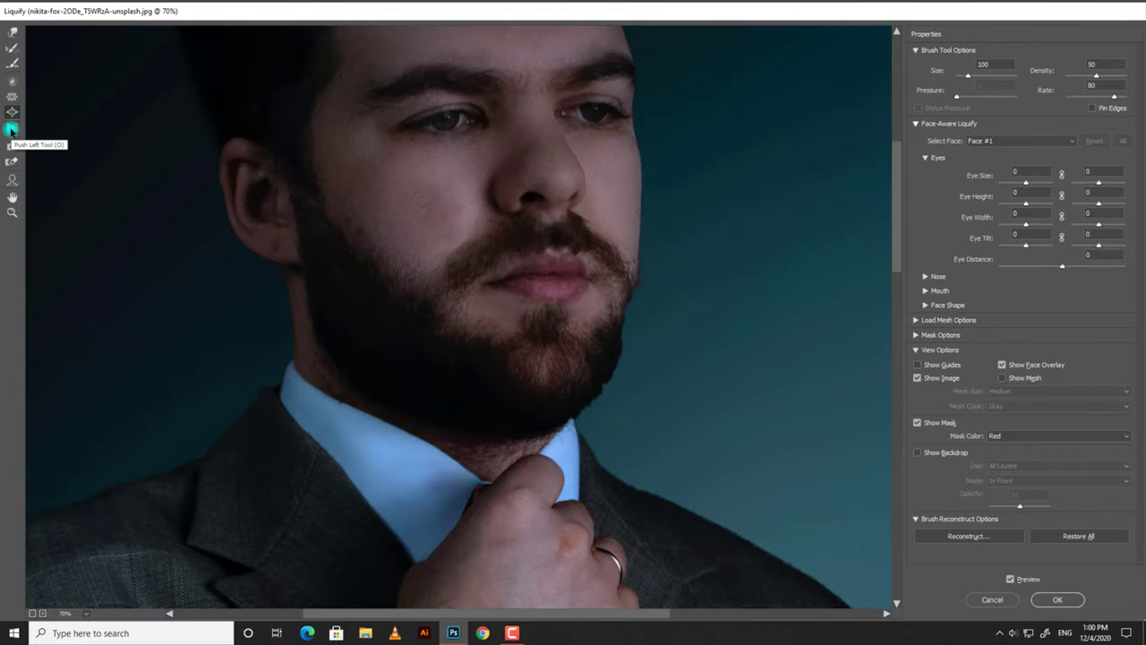
left_click(12, 128)
mouse_move(384, 191)
left_mouse_down()
mouse_move(365, 232)
mouse_move(417, 310)
mouse_move(507, 373)
mouse_move(617, 317)
mouse_move(598, 242)
left_mouse_up()
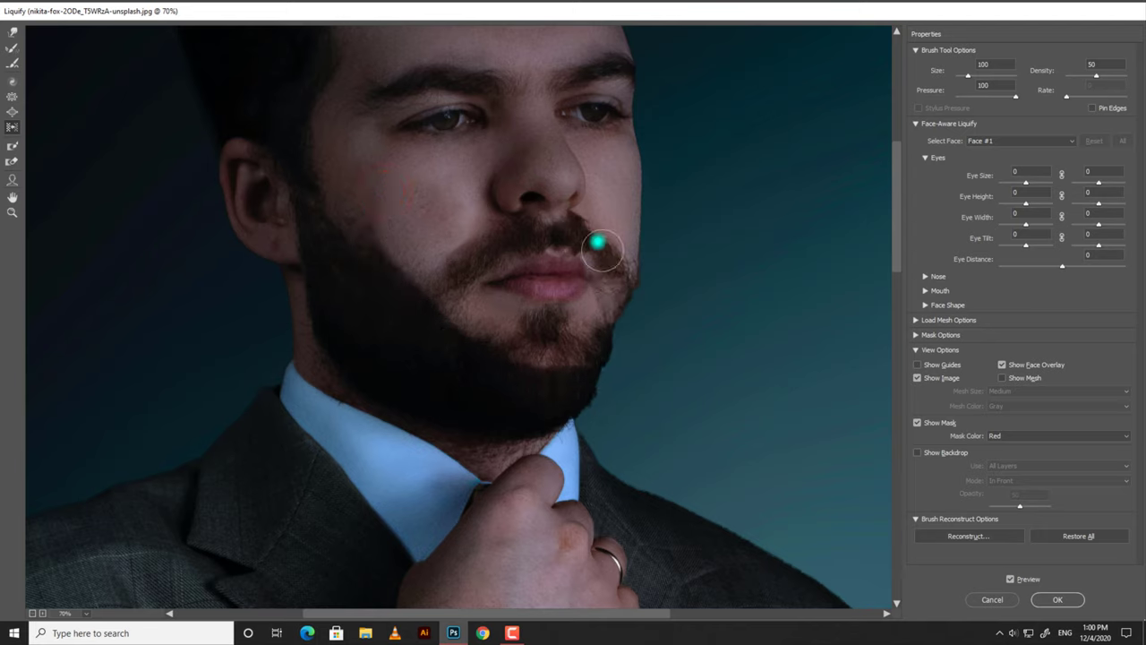
mouse_move(614, 172)
left_mouse_down()
mouse_move(591, 215)
mouse_move(535, 223)
mouse_move(466, 200)
mouse_move(358, 188)
left_mouse_up()
key("ctrl+alt+z")
key("ctrl+alt+z")
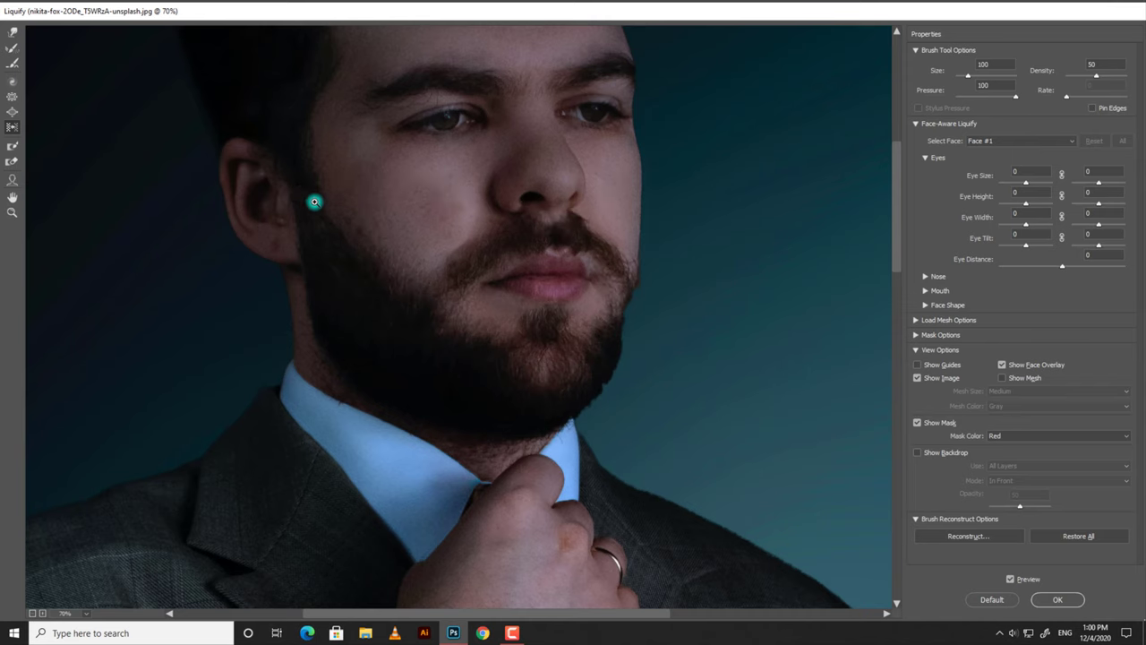
Warp the check-pattern fabric across the jacket shoulder
left_click_drag(486, 473, 439, 192)
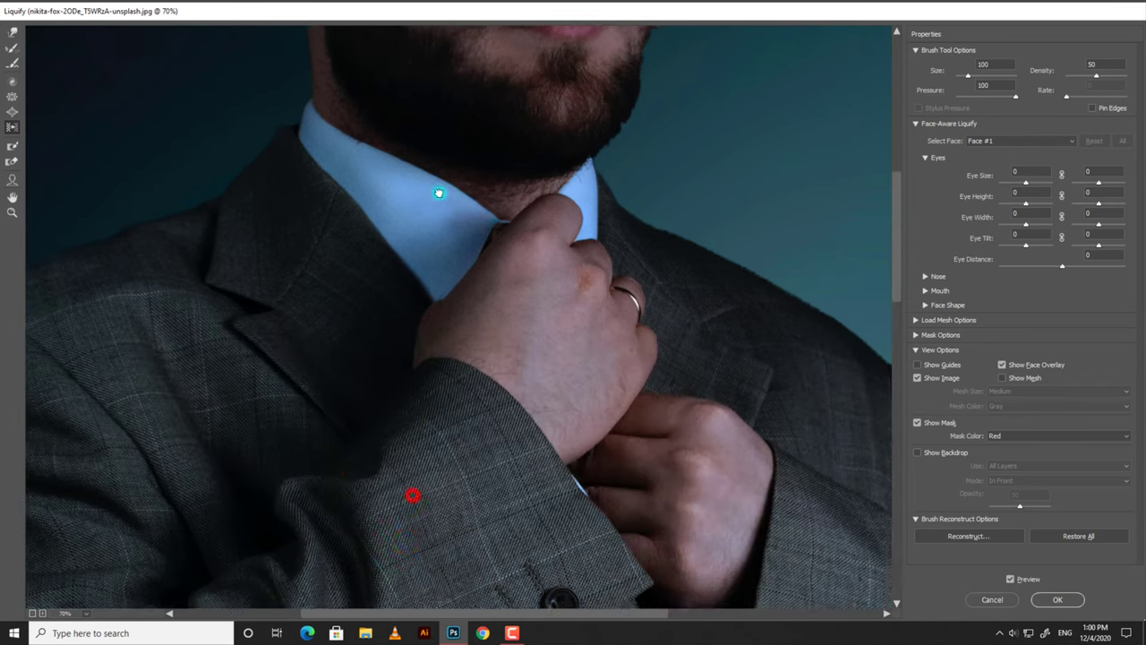
left_click_drag(410, 493, 430, 179)
left_click_drag(351, 427, 397, 275)
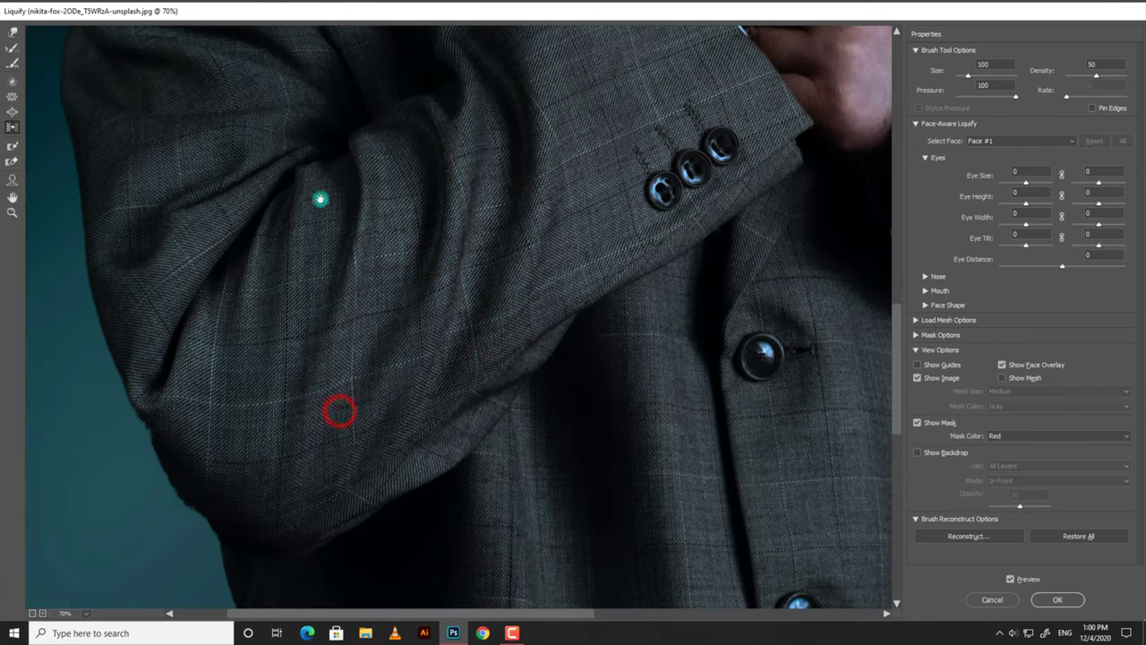
left_click_drag(328, 238, 284, 512)
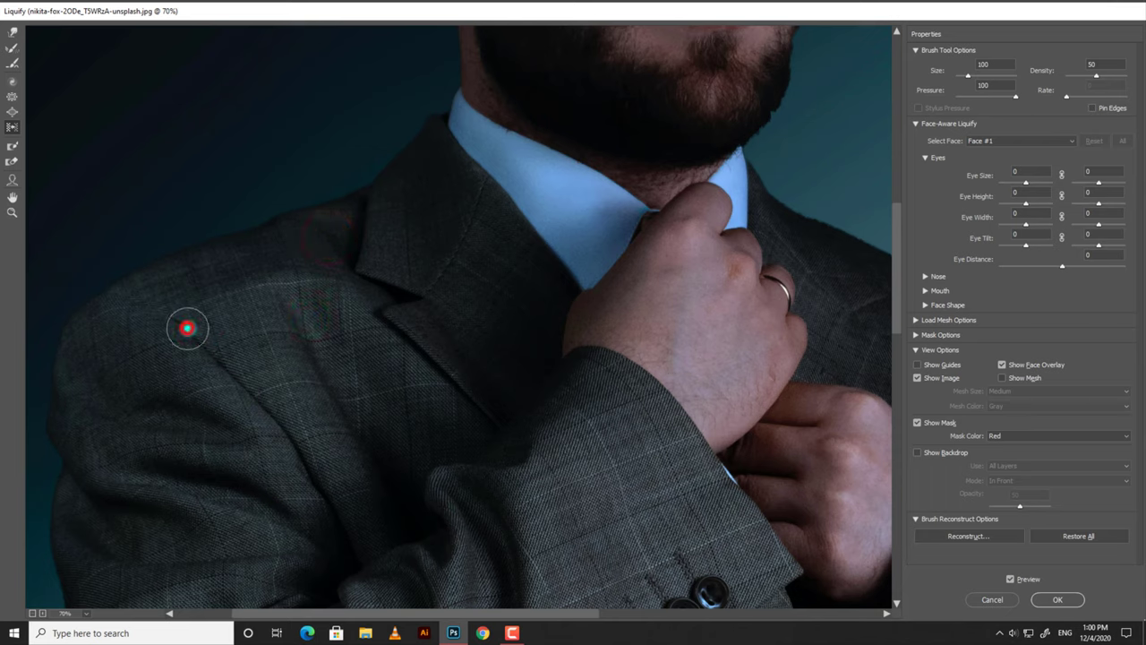
mouse_move(190, 332)
left_mouse_down()
mouse_move(313, 464)
mouse_move(287, 410)
mouse_move(277, 414)
left_mouse_up()
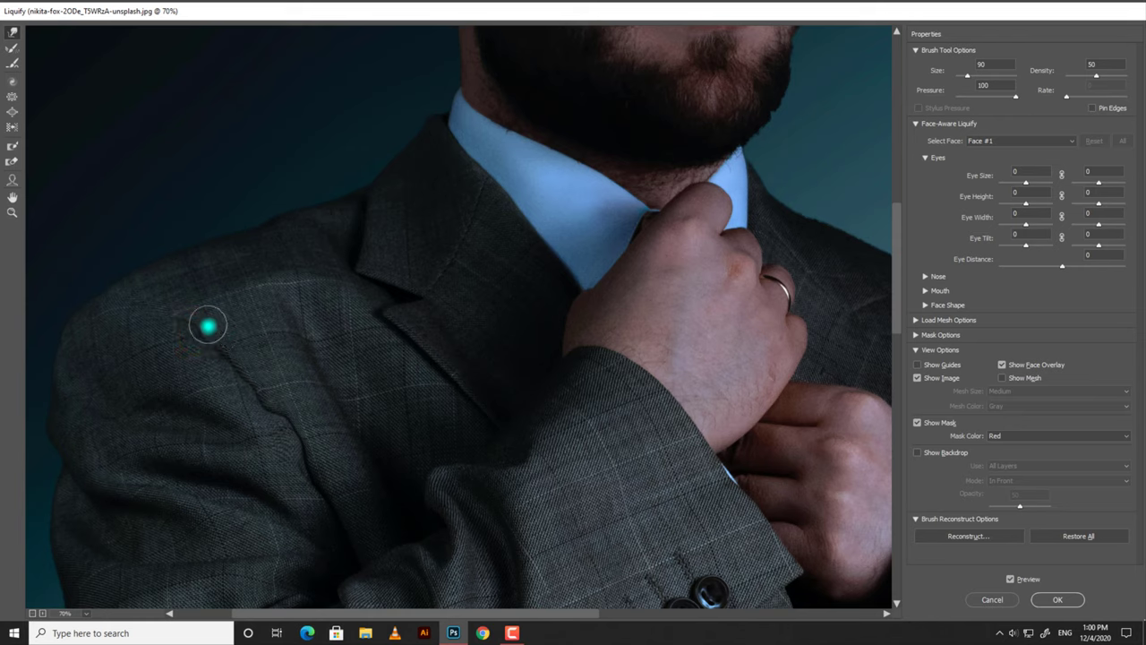
Smear the shoulder fabric with another warp stroke, then paint a freeze mask over the shoulder
mouse_move(233, 326)
left_mouse_down()
mouse_move(277, 320)
mouse_move(397, 348)
mouse_move(290, 366)
left_mouse_up()
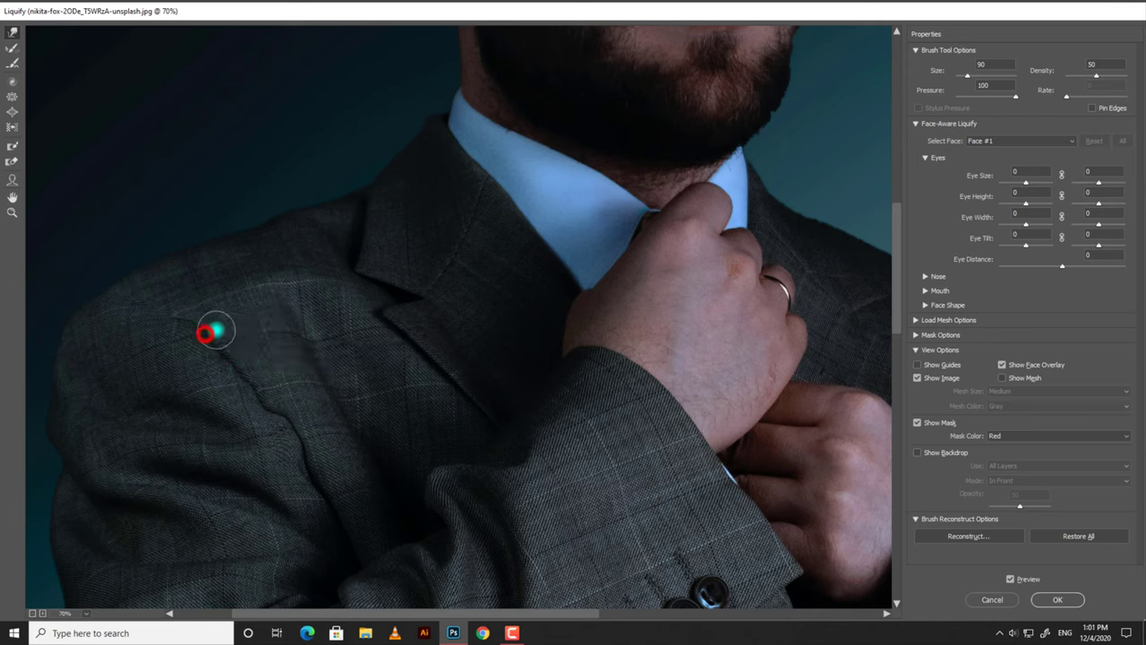
key("alt")
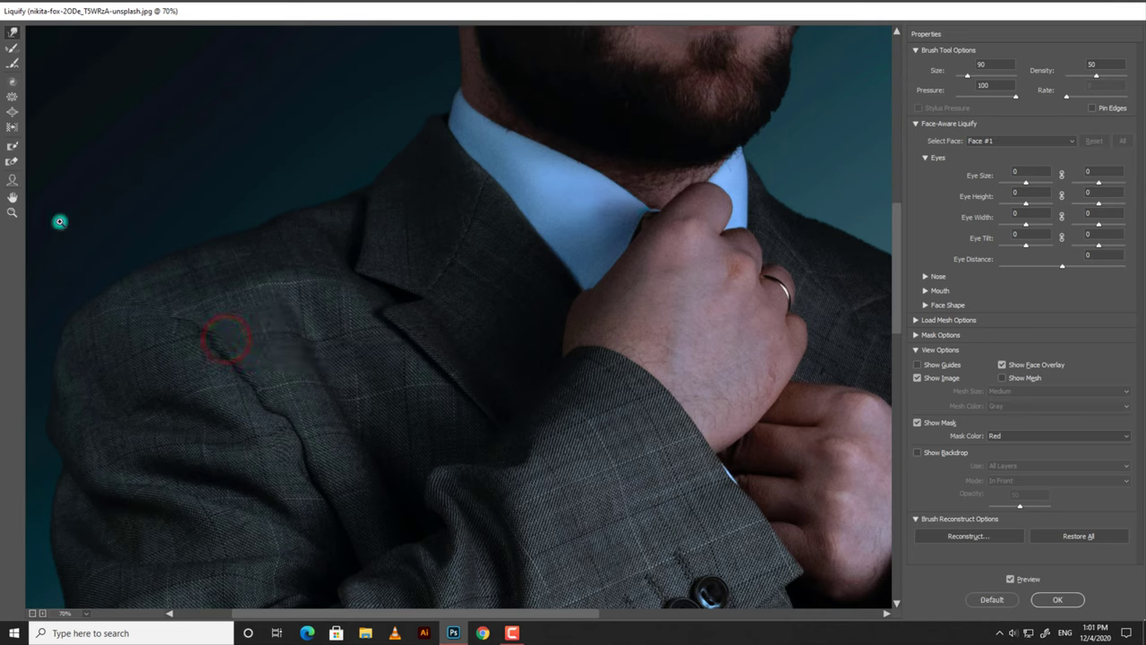
left_click(10, 132)
mouse_move(192, 314)
left_mouse_down()
mouse_move(219, 328)
mouse_move(207, 334)
mouse_move(223, 335)
mouse_move(286, 410)
mouse_move(310, 481)
left_mouse_up()
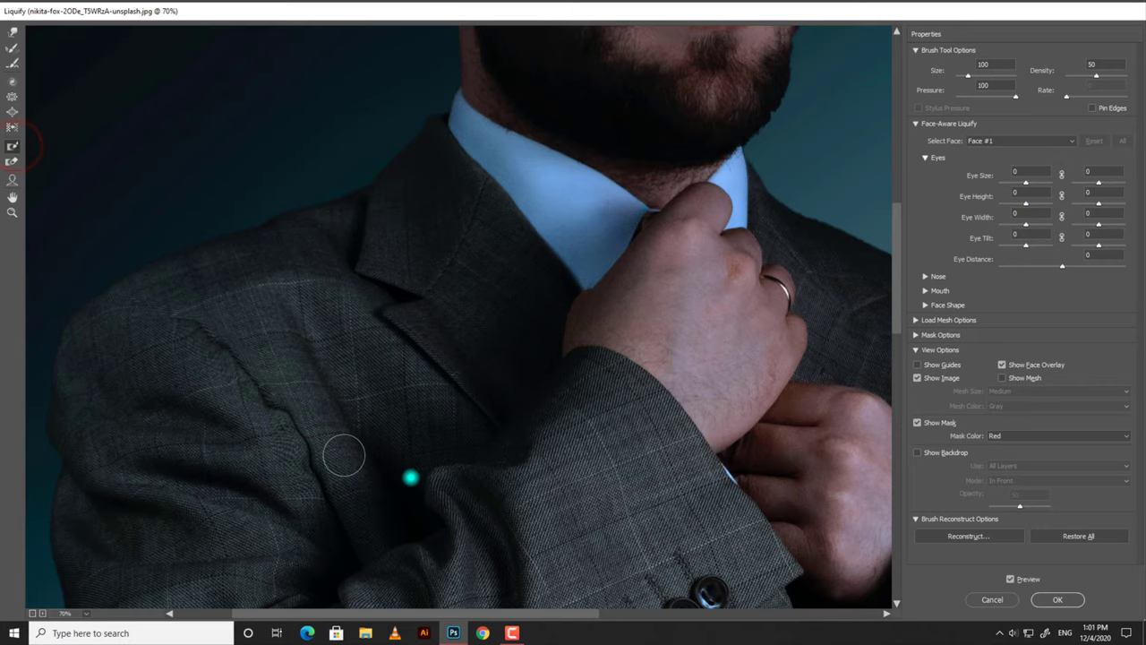
left_click_drag(653, 268, 463, 496)
mouse_move(394, 260)
left_mouse_down()
mouse_move(412, 412)
mouse_move(422, 361)
left_mouse_up()
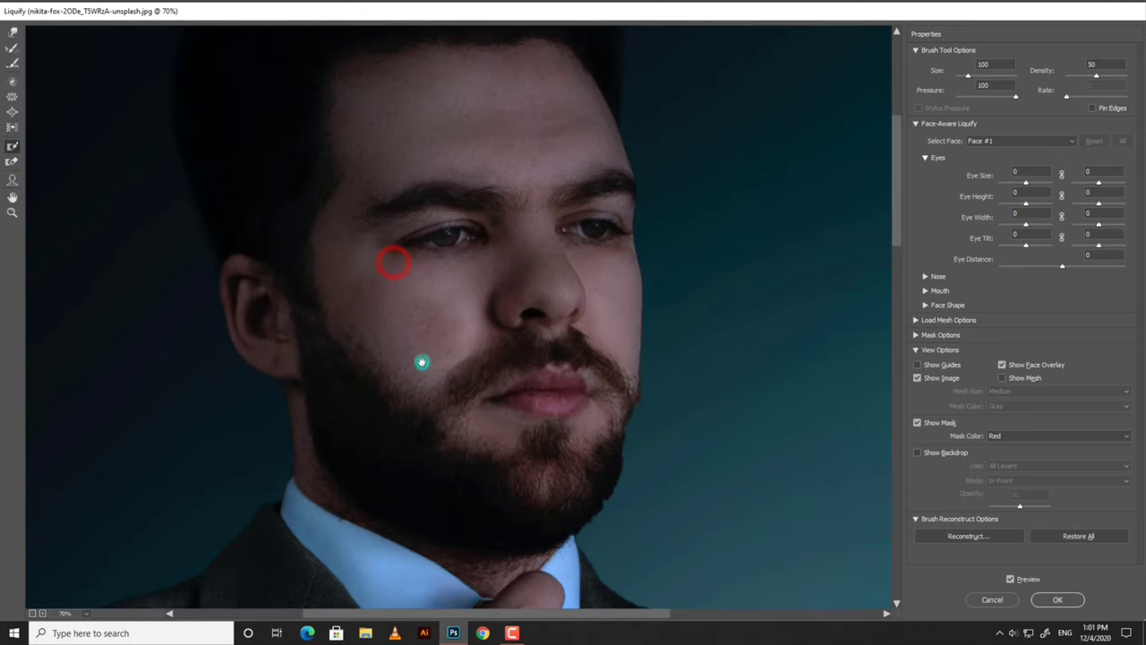
left_click_drag(468, 257, 417, 442)
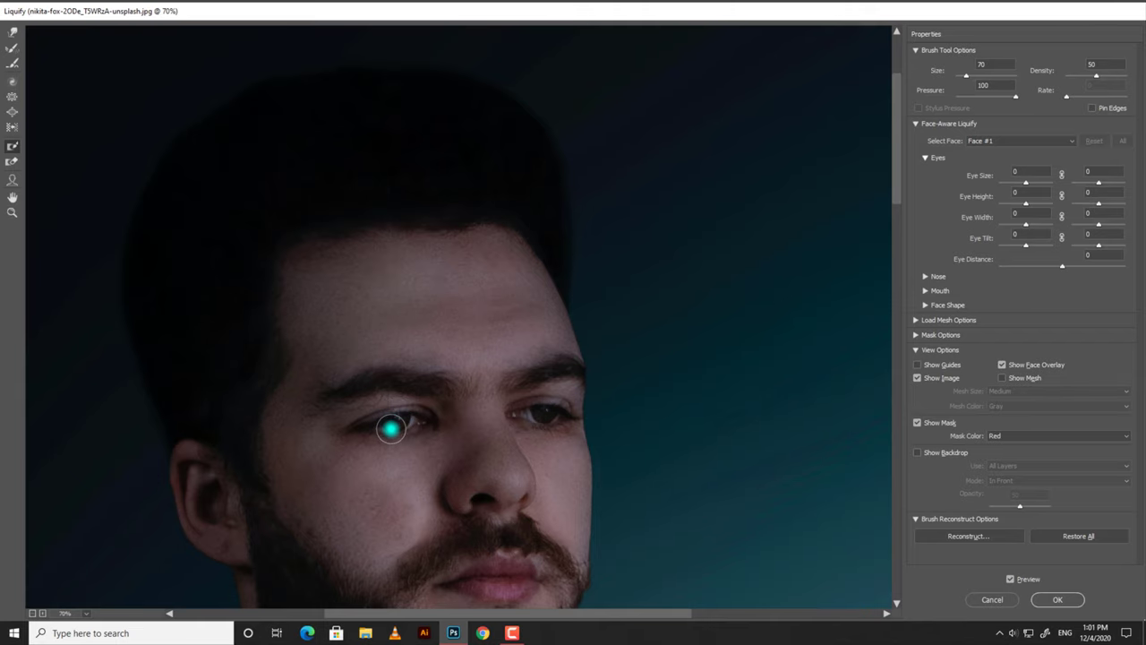
scroll(394, 422, "up", 2)
scroll(365, 376, "up", 1)
scroll(358, 427, "up", 1)
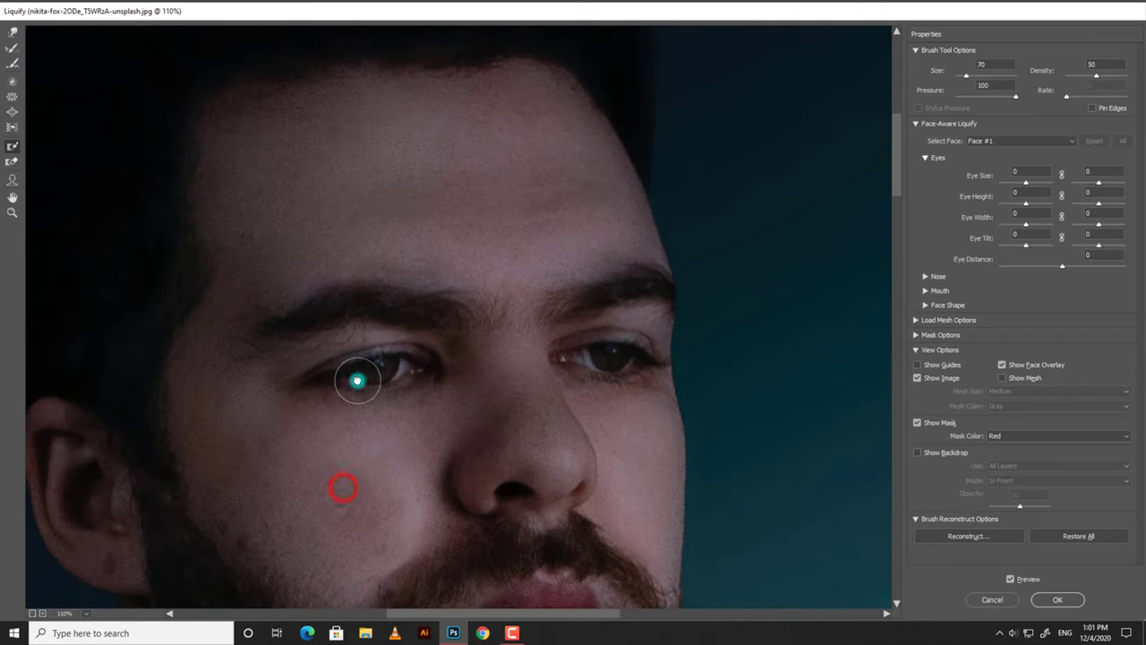
mouse_move(374, 370)
left_mouse_down()
mouse_move(329, 367)
mouse_move(332, 379)
mouse_move(402, 366)
mouse_move(366, 350)
mouse_move(293, 374)
mouse_move(409, 358)
mouse_move(365, 366)
left_mouse_up()
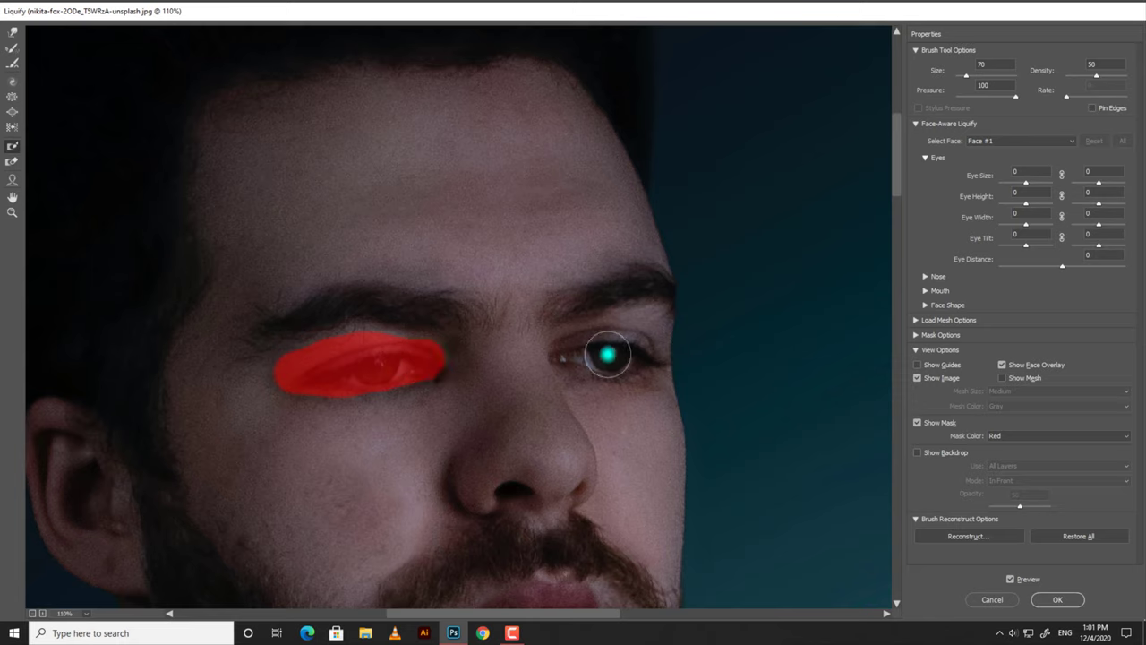
left_click(13, 32)
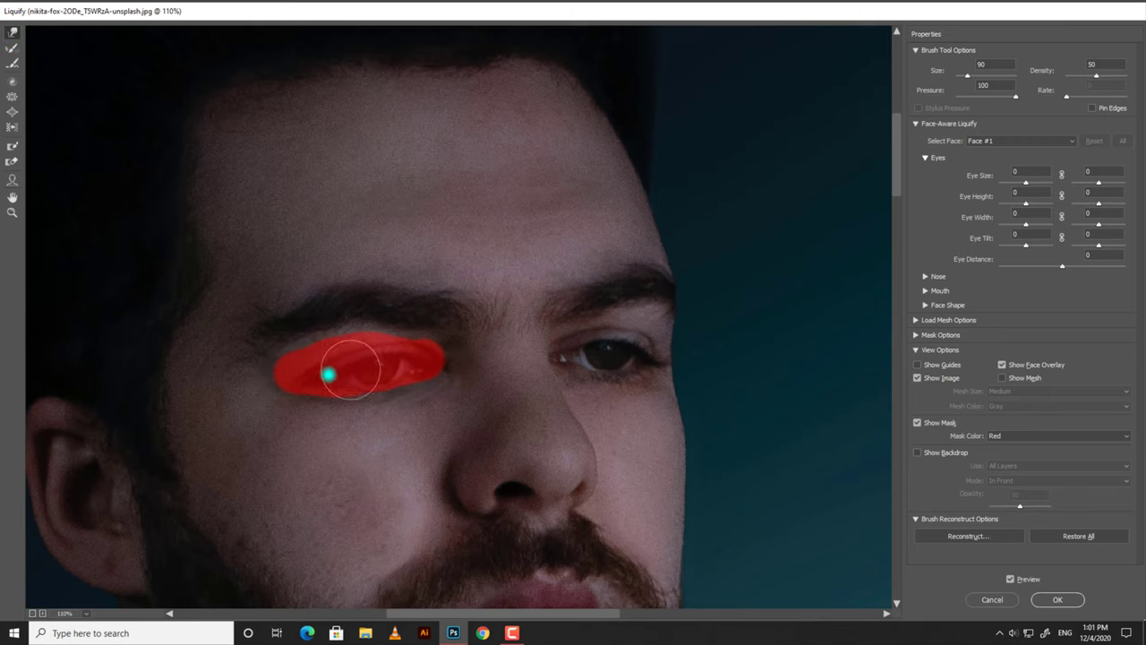
left_click(351, 364)
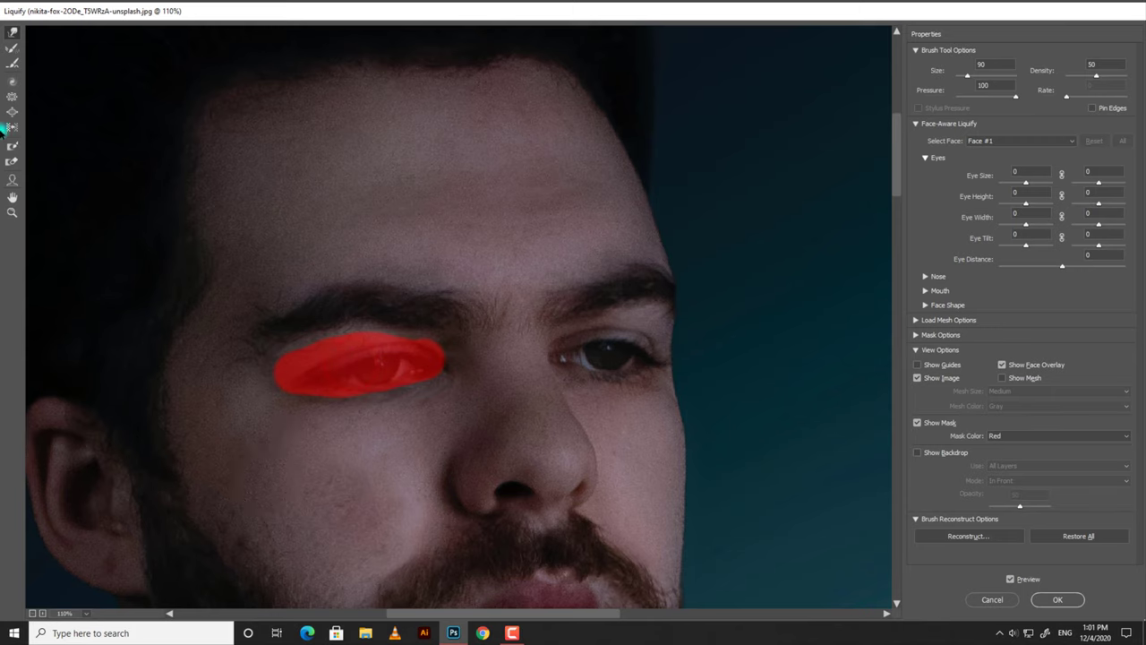
left_click(9, 182)
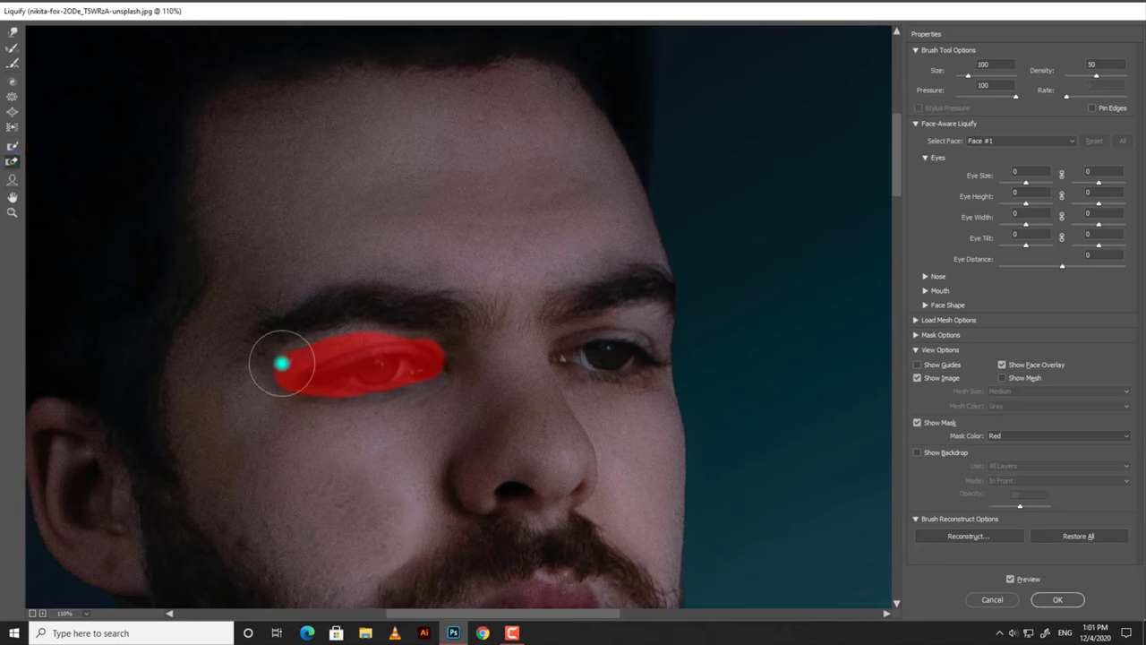
mouse_move(280, 363)
left_mouse_down()
mouse_move(316, 378)
mouse_move(281, 389)
left_mouse_up()
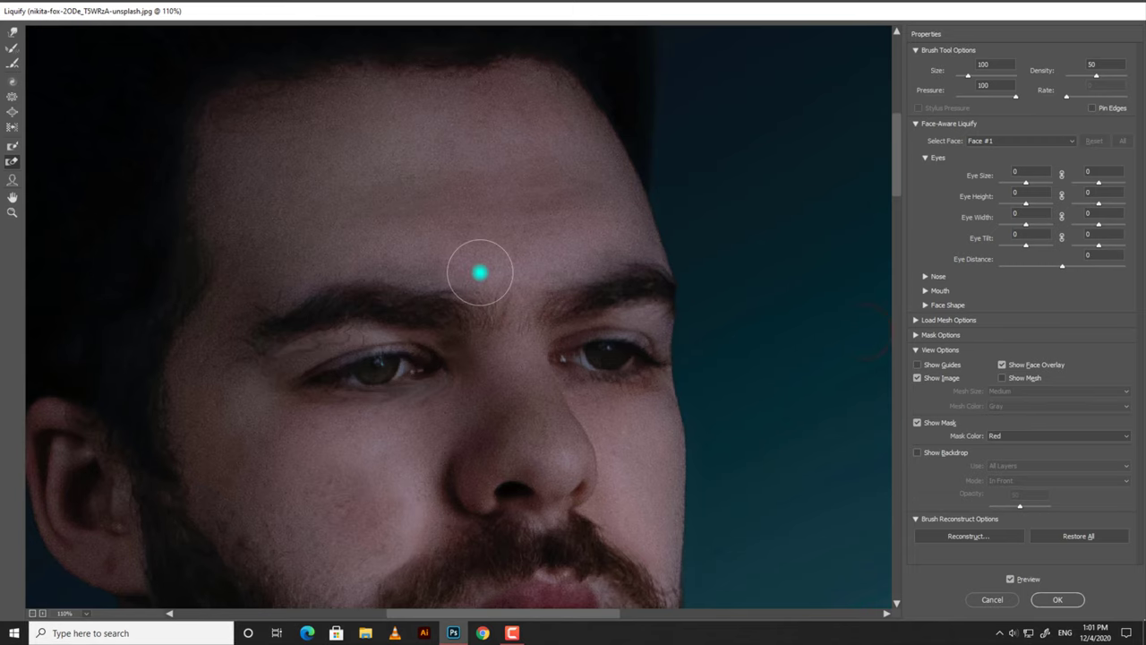
With the Face Tool, set Eye Size to 38 and 15, left Eye Height to -10, and Eye Distance to 48
left_click(11, 180)
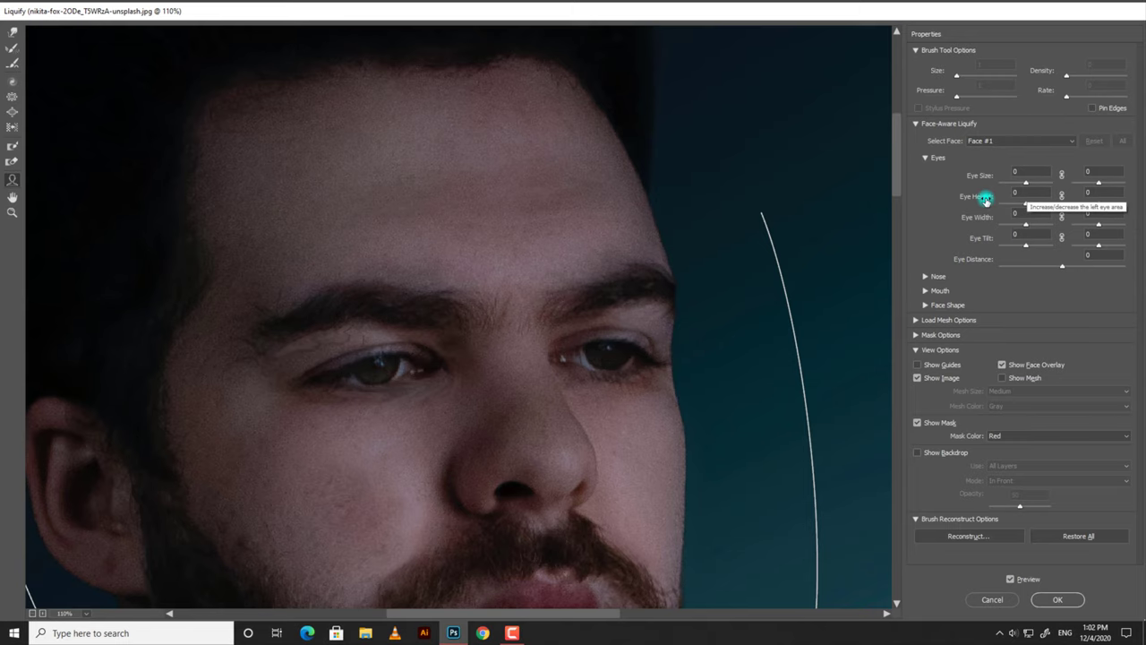
scroll(637, 299, "down", 2)
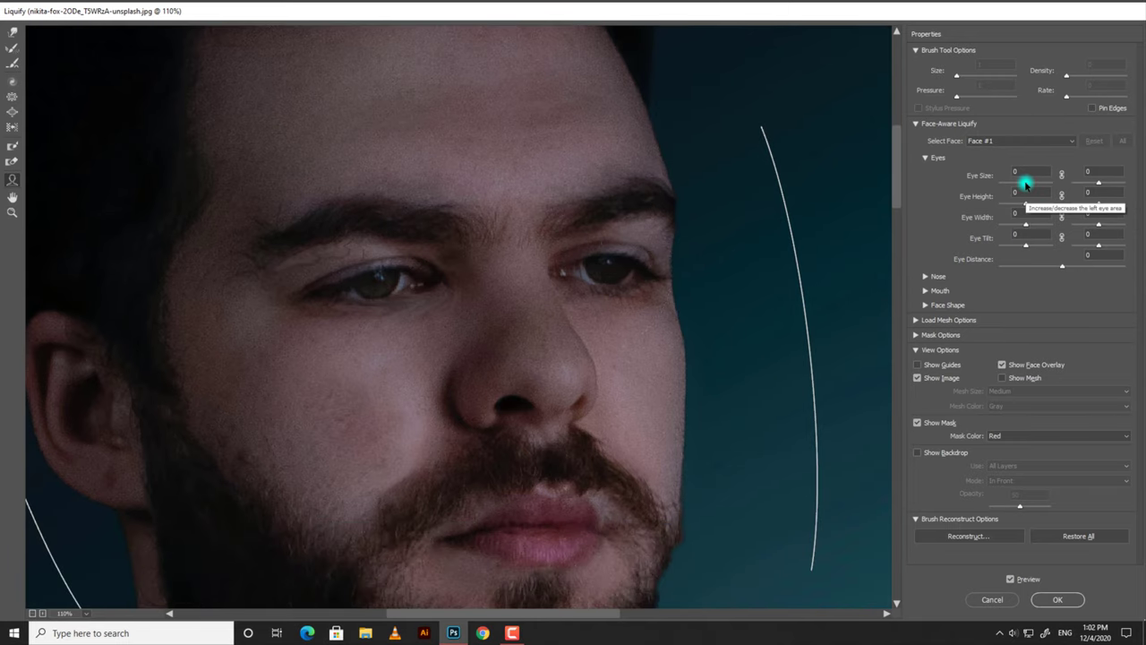
left_click(1026, 183)
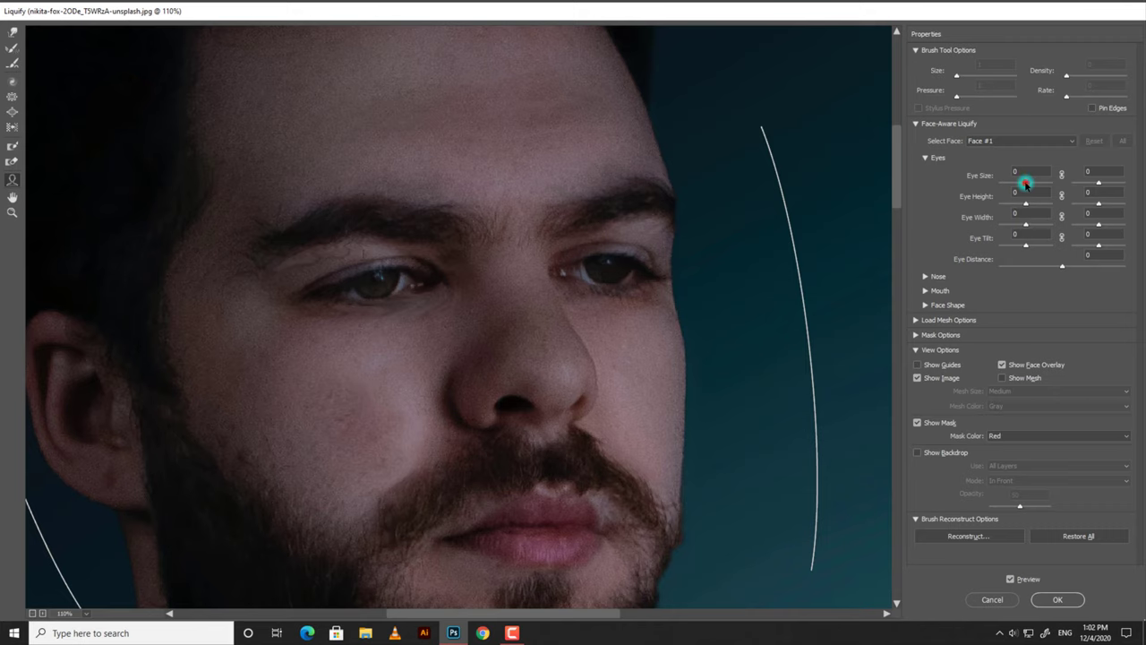
left_click(1099, 183)
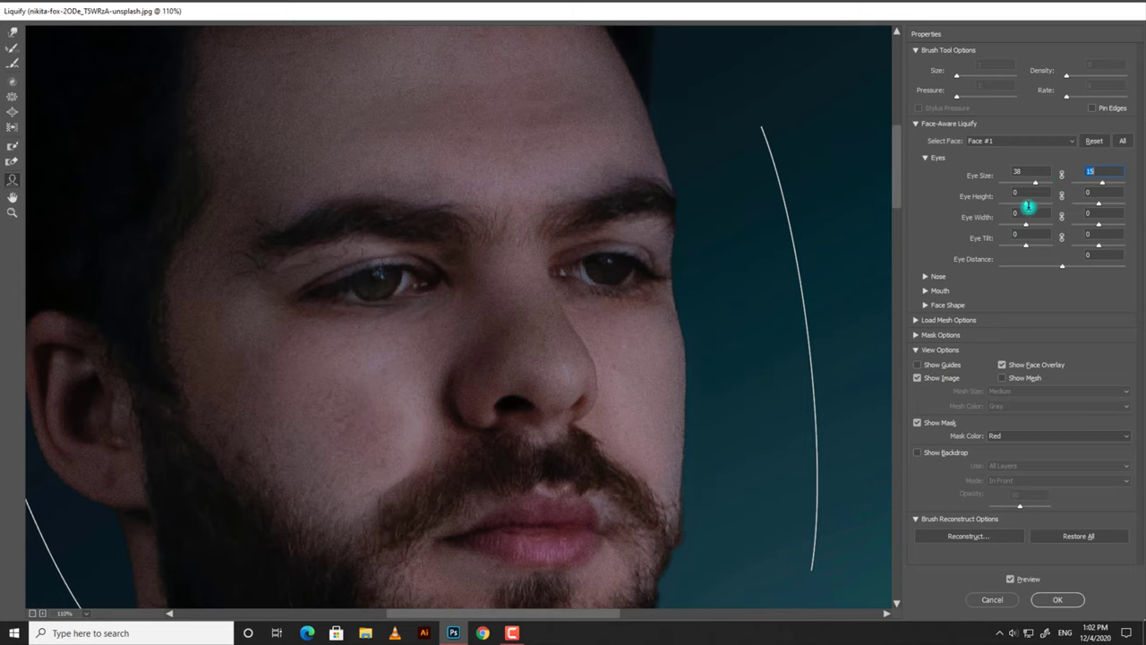
left_click(1027, 204)
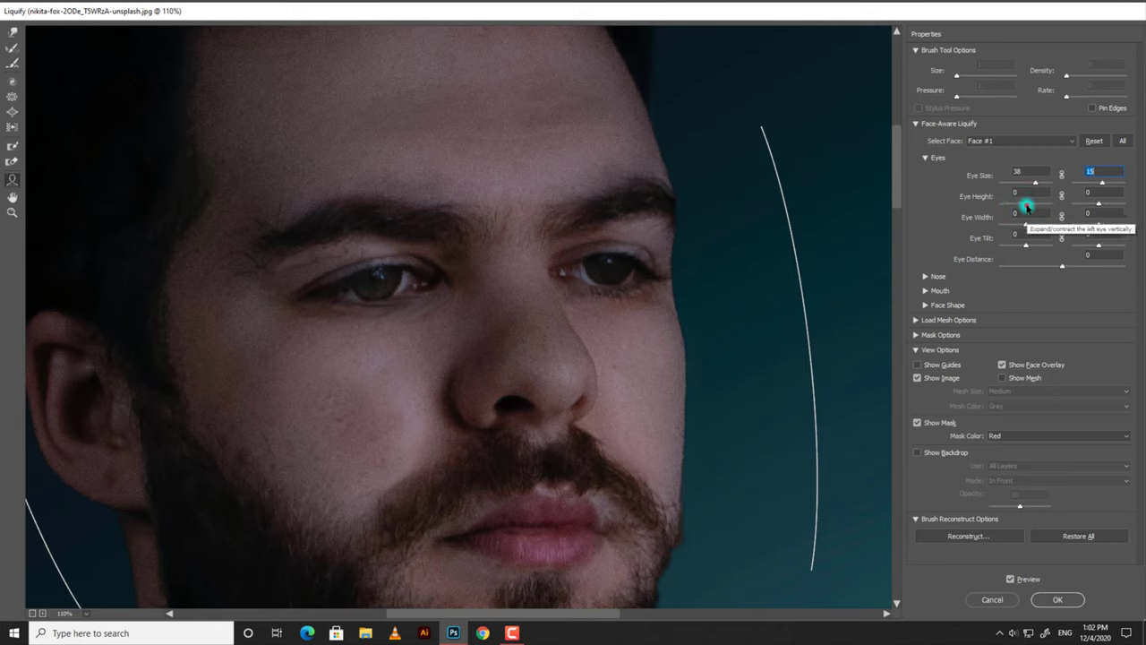
mouse_move(1026, 204)
left_mouse_down()
mouse_move(1003, 204)
mouse_move(1118, 210)
mouse_move(1024, 219)
left_mouse_up()
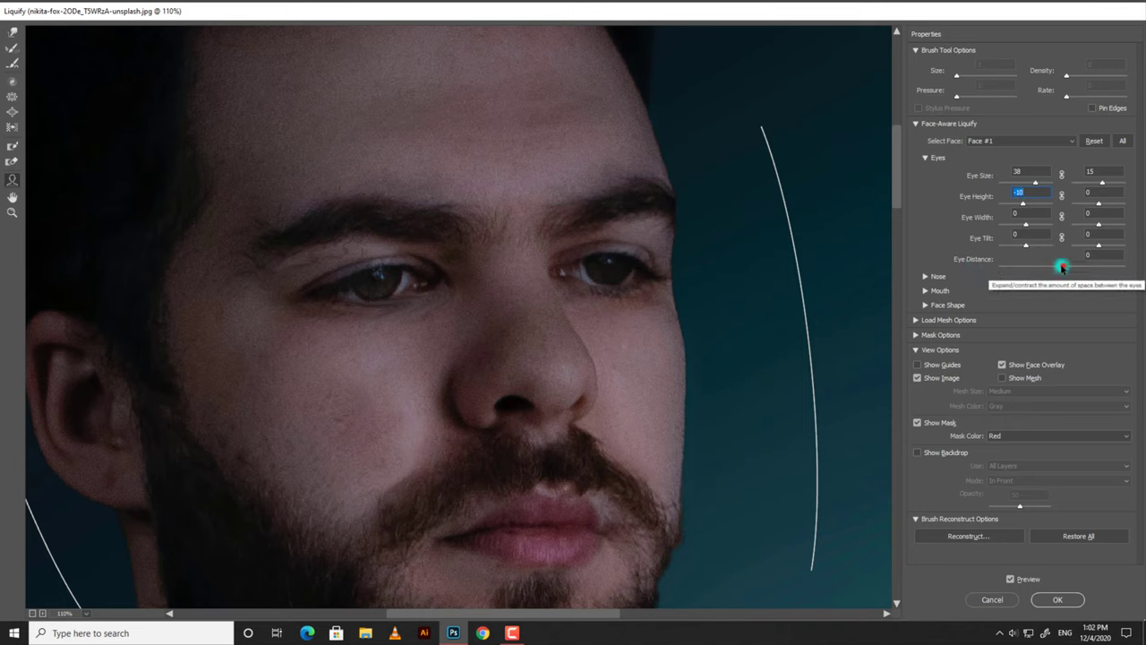
left_click_drag(1062, 266, 1092, 266)
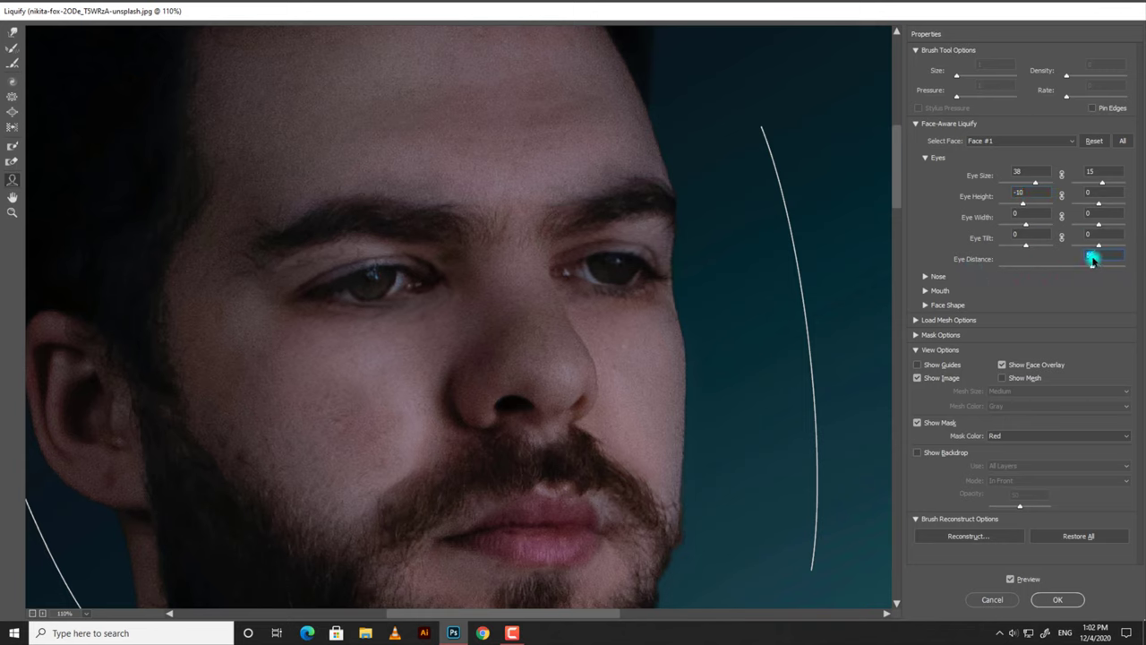
Set Nose Height 43, Nose Width -38 and Smile 100 in Face-Aware Liquify
left_click(926, 276)
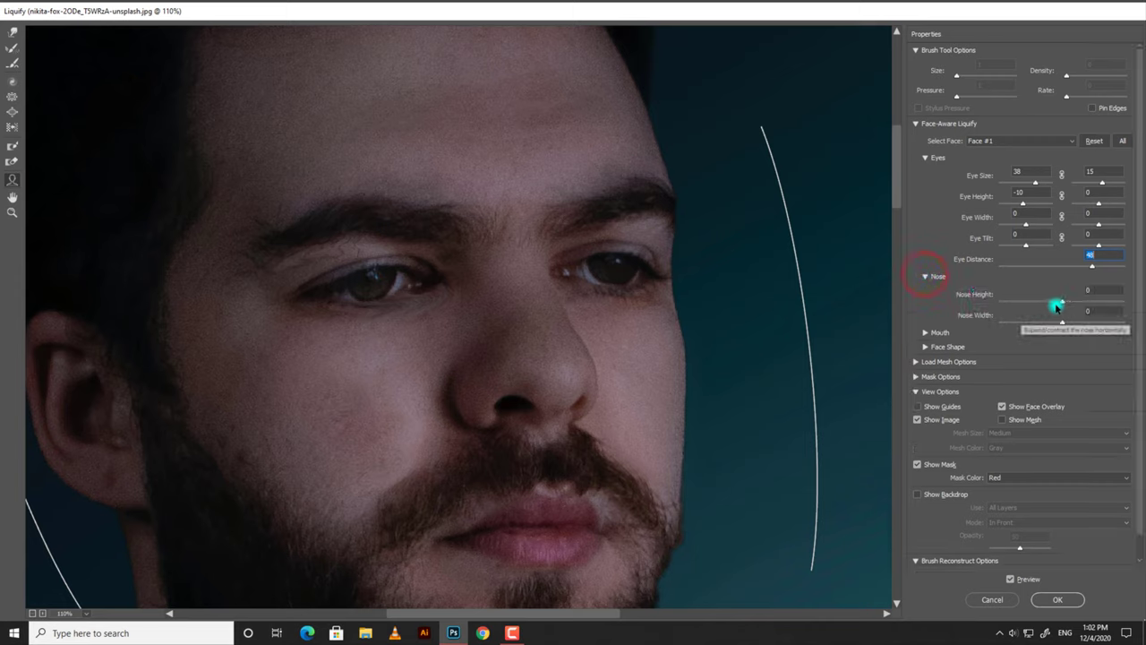
mouse_move(1063, 300)
left_mouse_down()
mouse_move(1095, 301)
mouse_move(1039, 330)
left_mouse_up()
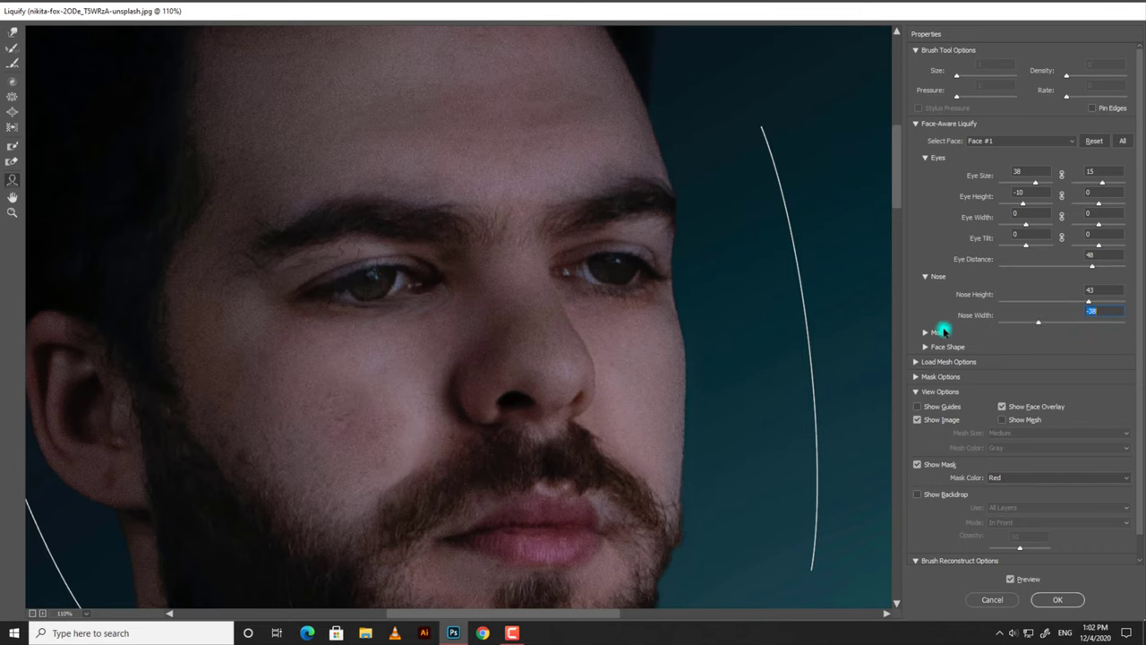
left_click(926, 335)
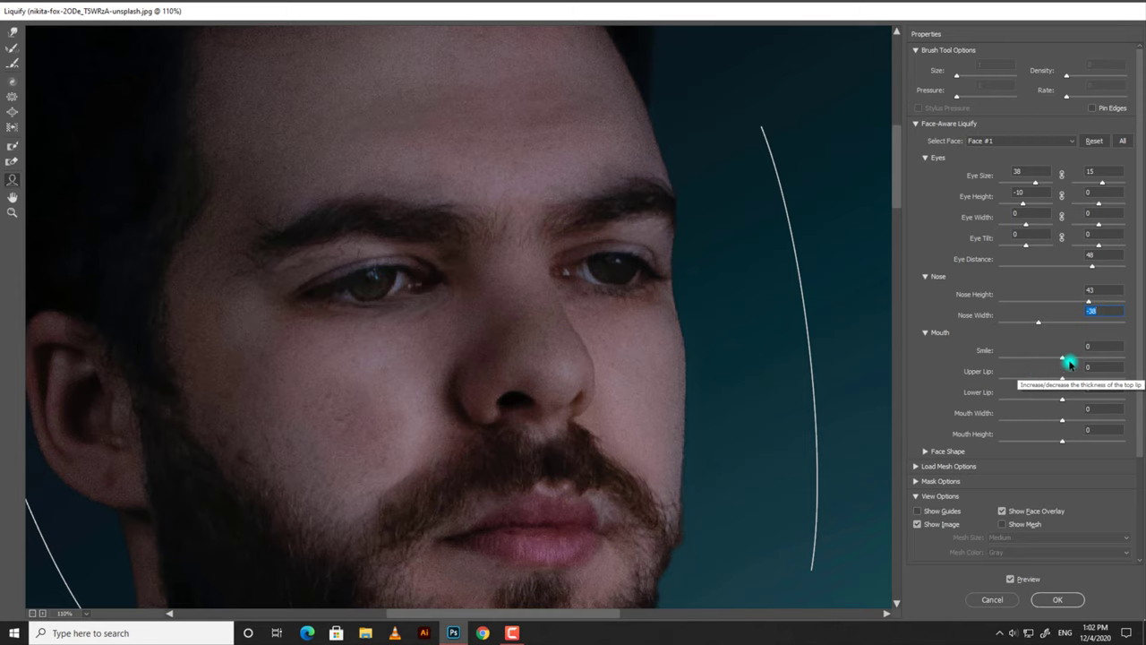
mouse_move(1063, 357)
left_mouse_down()
mouse_move(985, 355)
mouse_move(1126, 349)
mouse_move(1058, 354)
left_mouse_up()
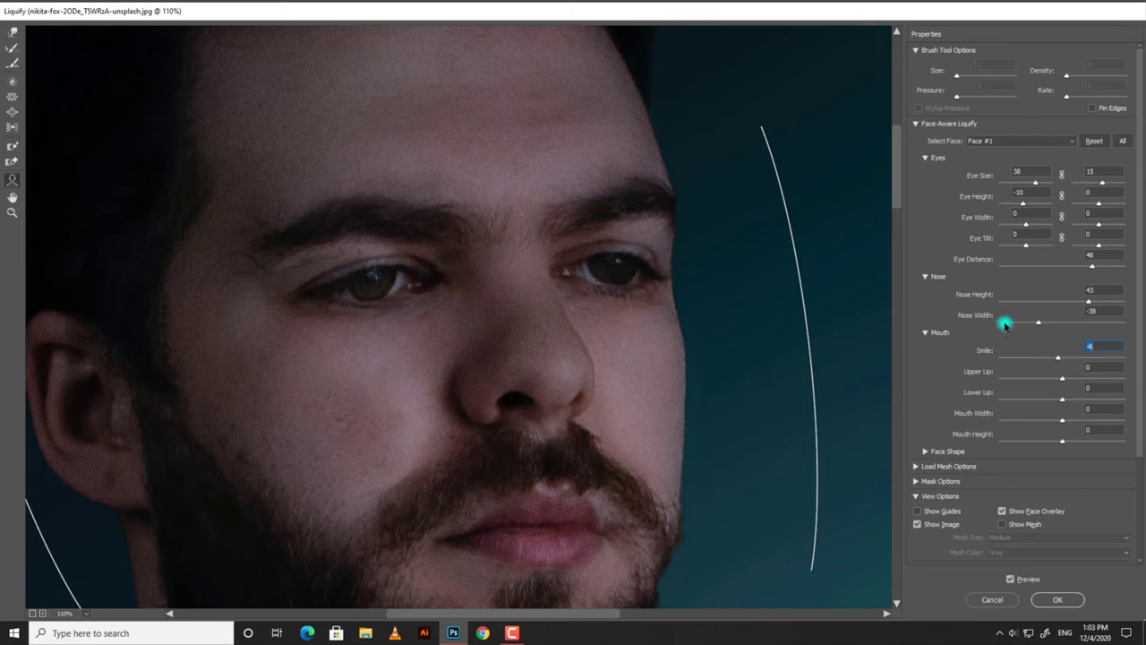
scroll(847, 396, "down", 3)
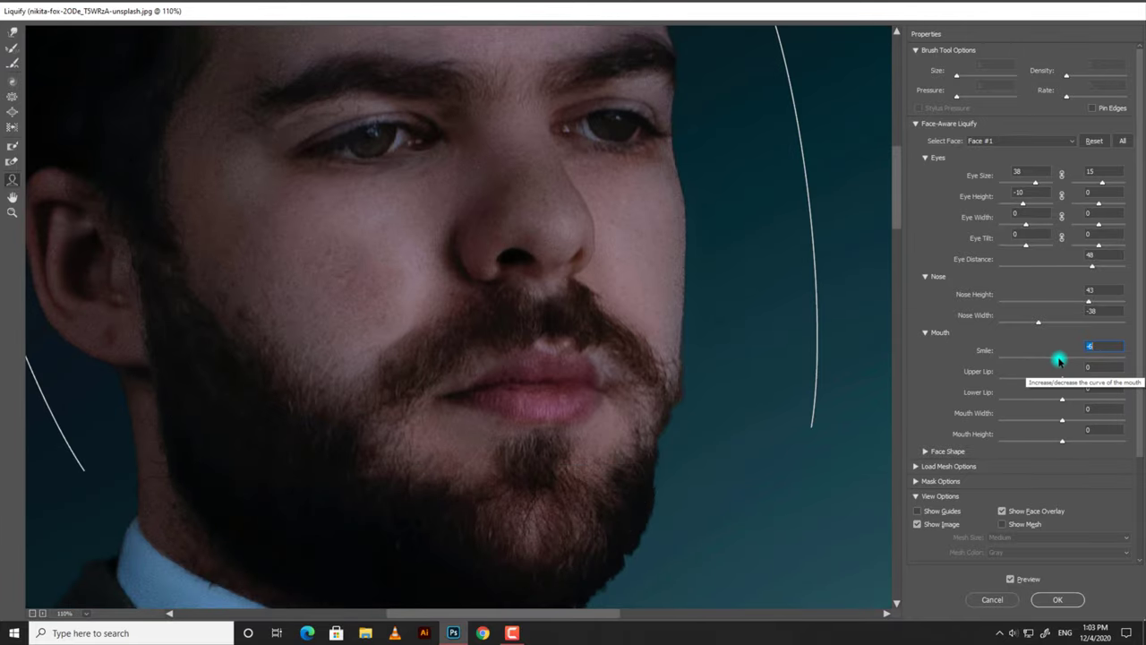
mouse_move(1060, 358)
left_mouse_down()
mouse_move(1143, 355)
mouse_move(980, 364)
mouse_move(1099, 362)
mouse_move(1141, 328)
mouse_move(1006, 345)
mouse_move(1141, 347)
mouse_move(965, 351)
mouse_move(1143, 347)
left_mouse_up()
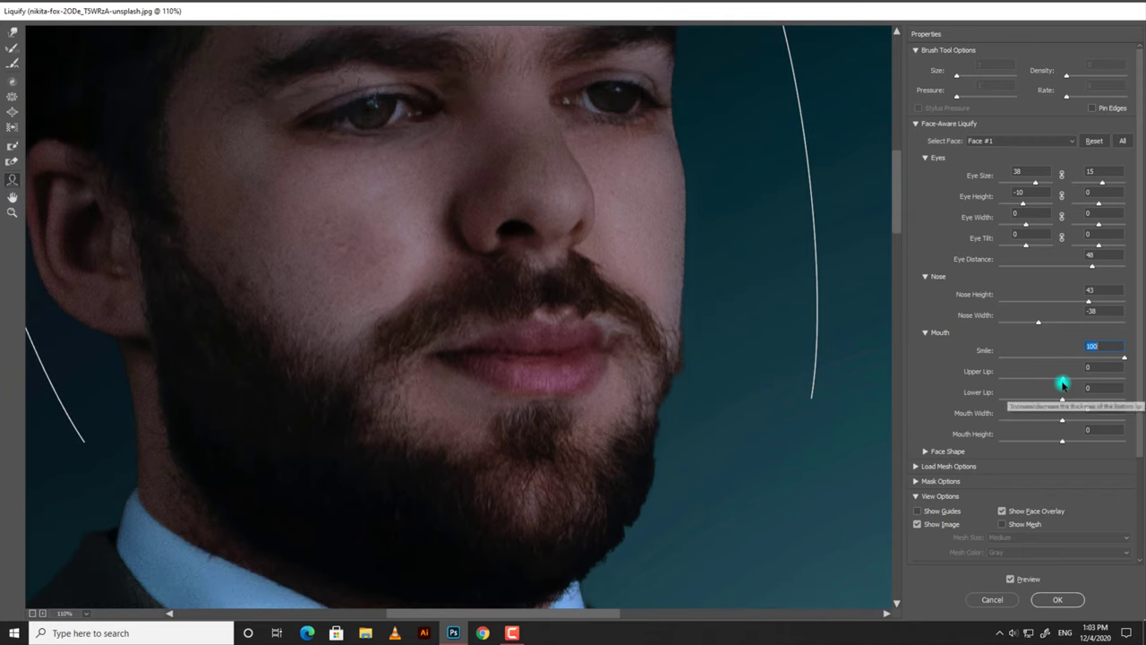
Set Upper Lip -2, Lower Lip 94, Mouth Width 100 and Mouth Height -100
left_click_drag(1061, 379, 975, 377)
mouse_move(1122, 373)
left_mouse_down()
mouse_move(929, 379)
mouse_move(1087, 376)
mouse_move(979, 379)
mouse_move(1093, 379)
mouse_move(1062, 379)
mouse_move(1066, 402)
mouse_move(1124, 400)
left_mouse_up()
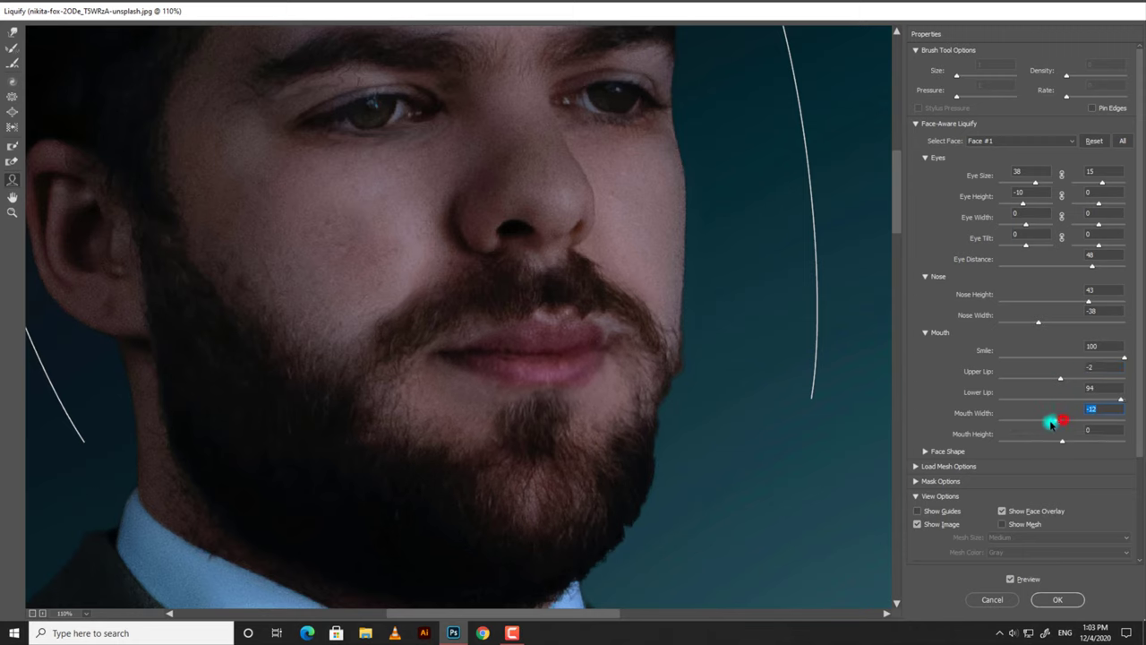
left_click_drag(1059, 419, 1136, 419)
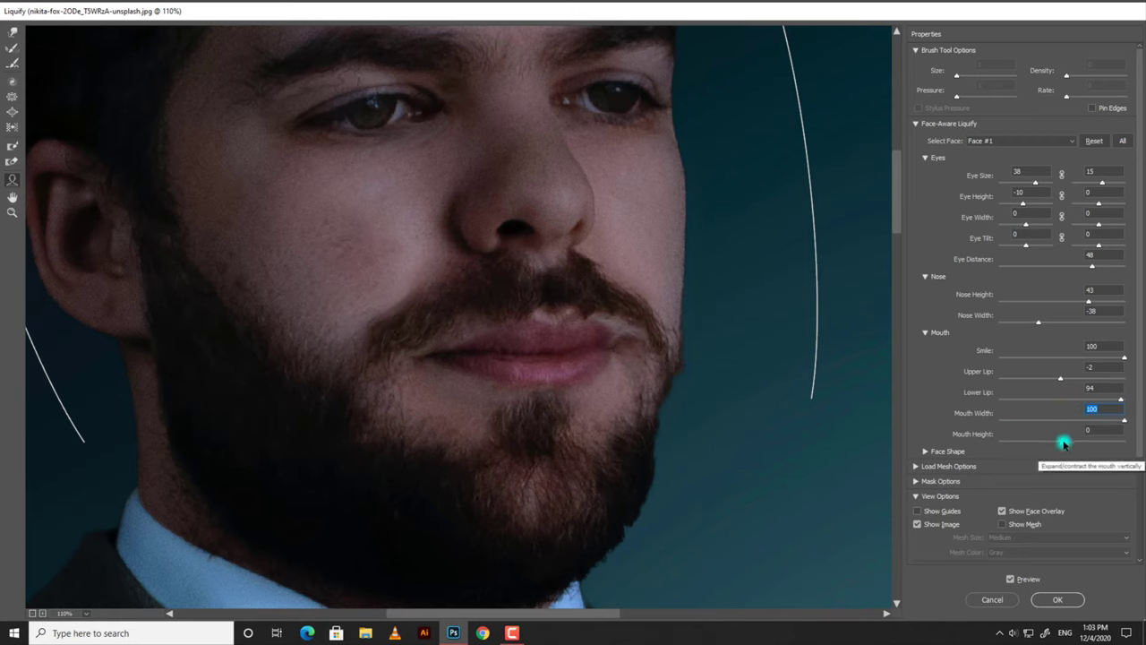
left_click_drag(1063, 441, 956, 439)
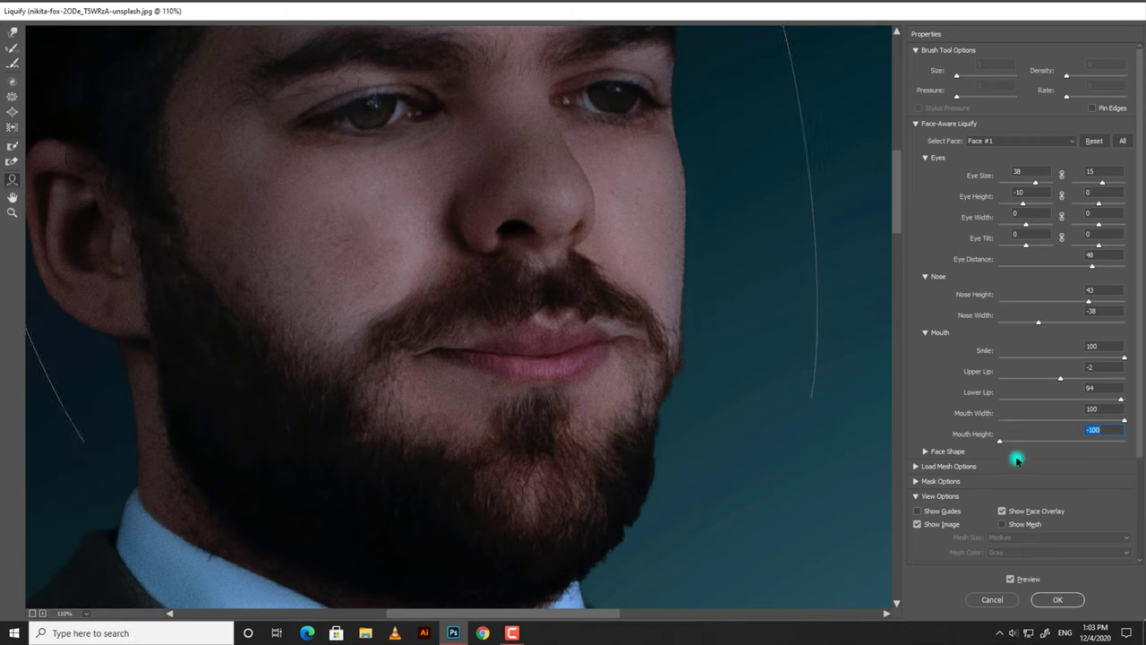
scroll(1003, 452, "down", 1)
Set Face Shape sliders: Forehead -100, Chin Height 34, Jawline -100, Face Width 81
left_click(924, 427)
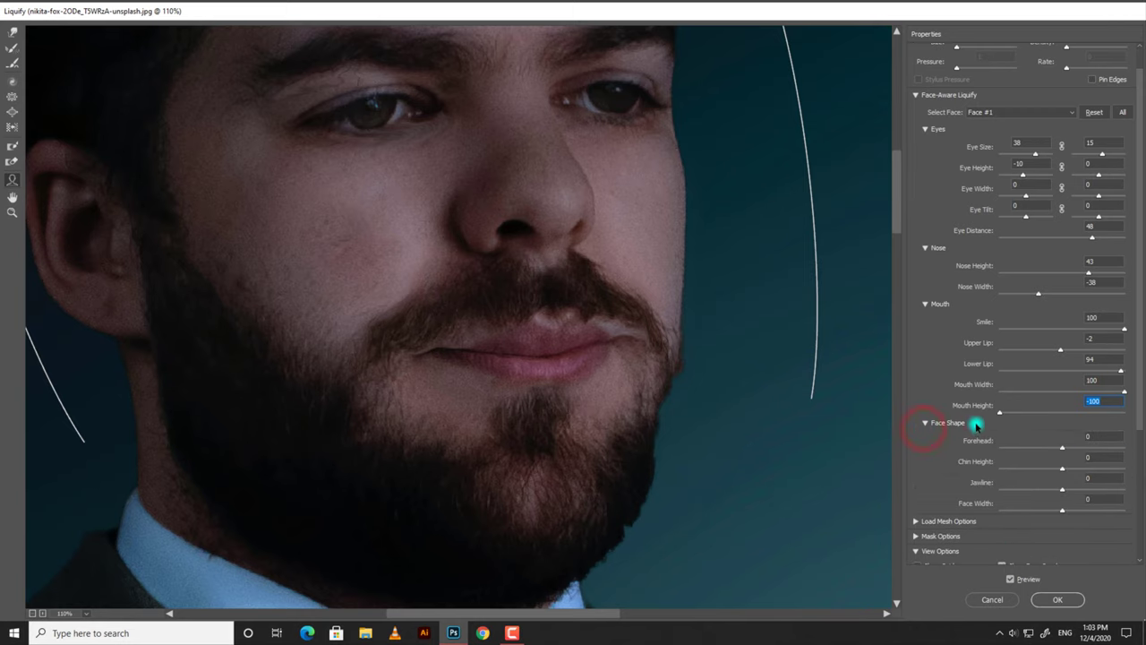
scroll(985, 401, "down", 2)
scroll(589, 296, "up", 2)
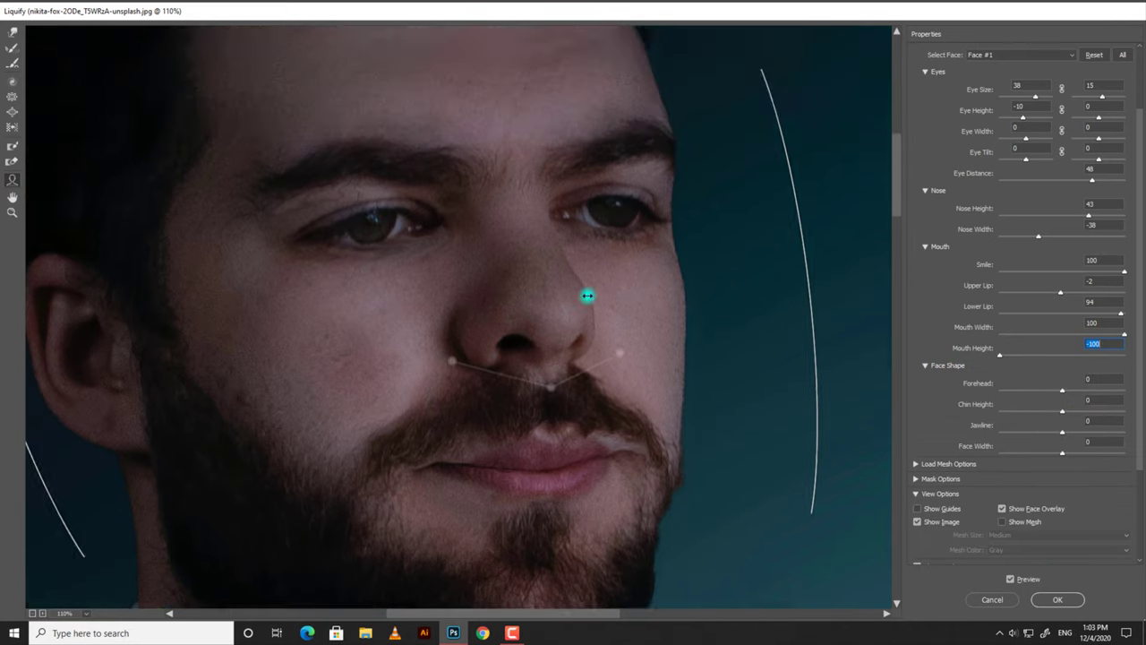
scroll(588, 296, "up", 3)
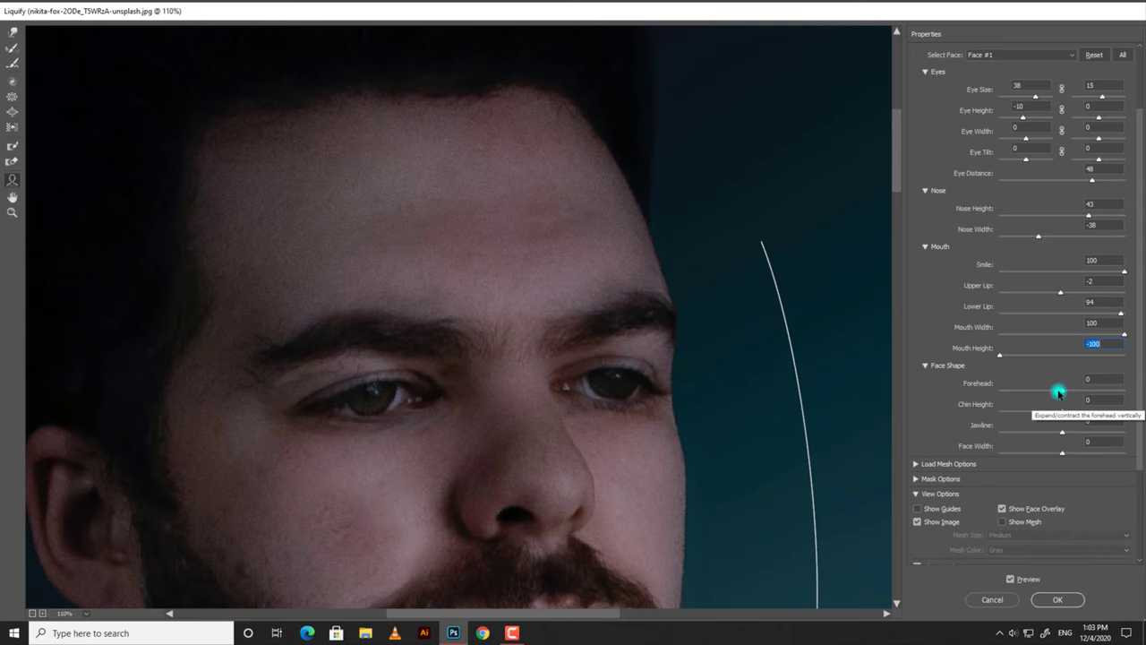
left_click_drag(1060, 392, 991, 389)
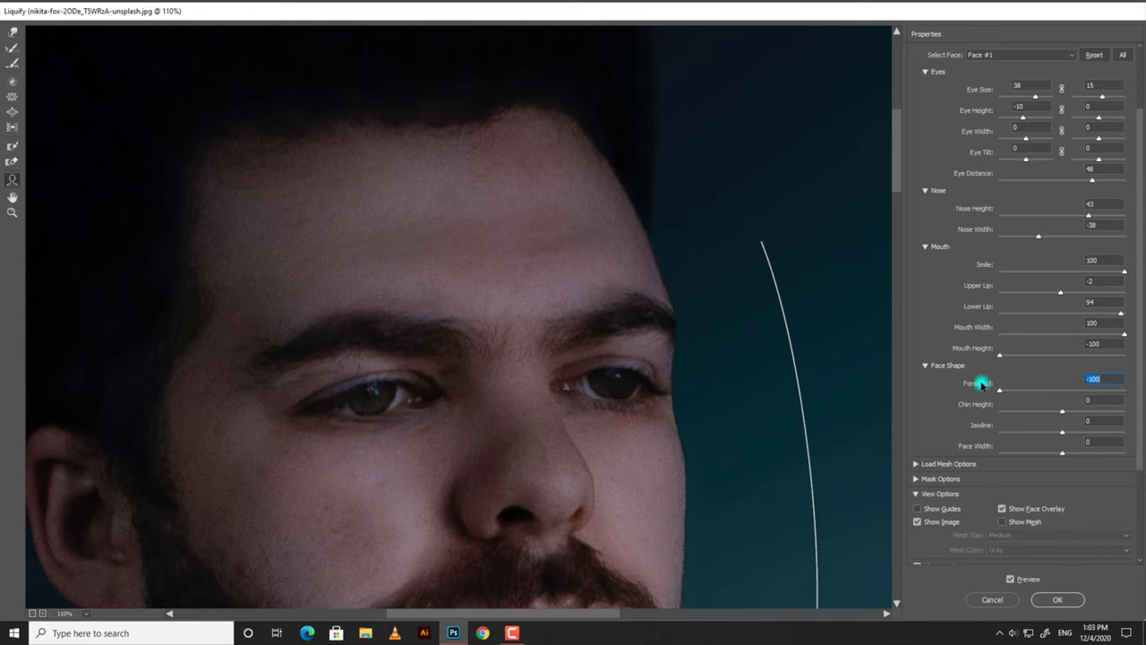
scroll(740, 397, "down", 4)
left_click_drag(1061, 410, 1084, 410)
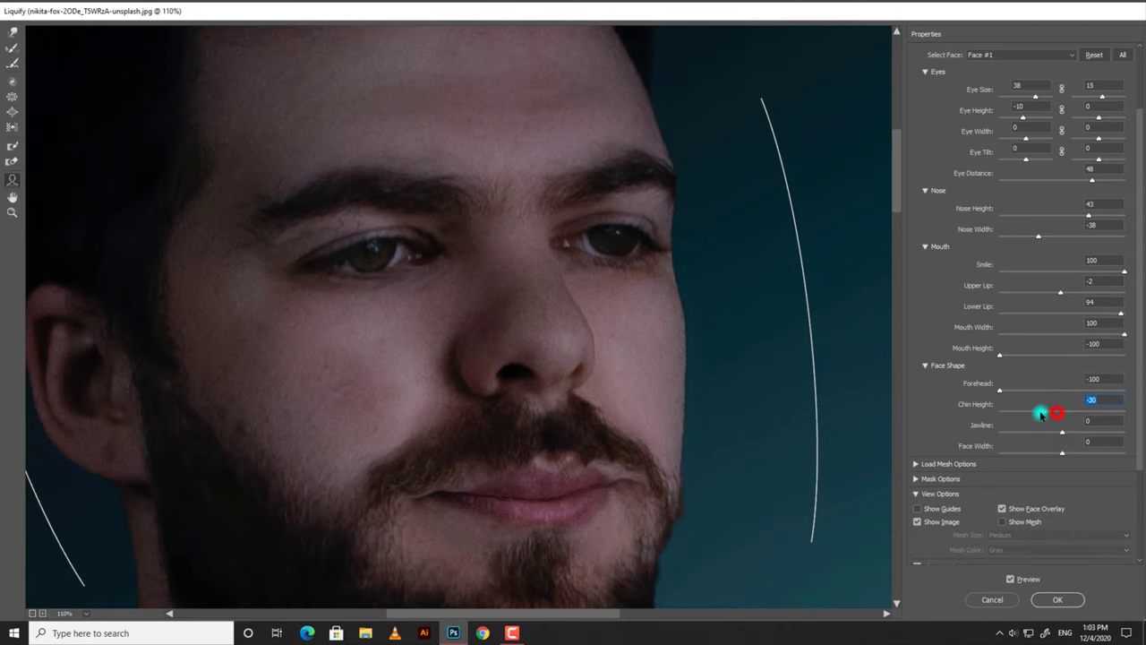
scroll(1048, 383, "down", 3)
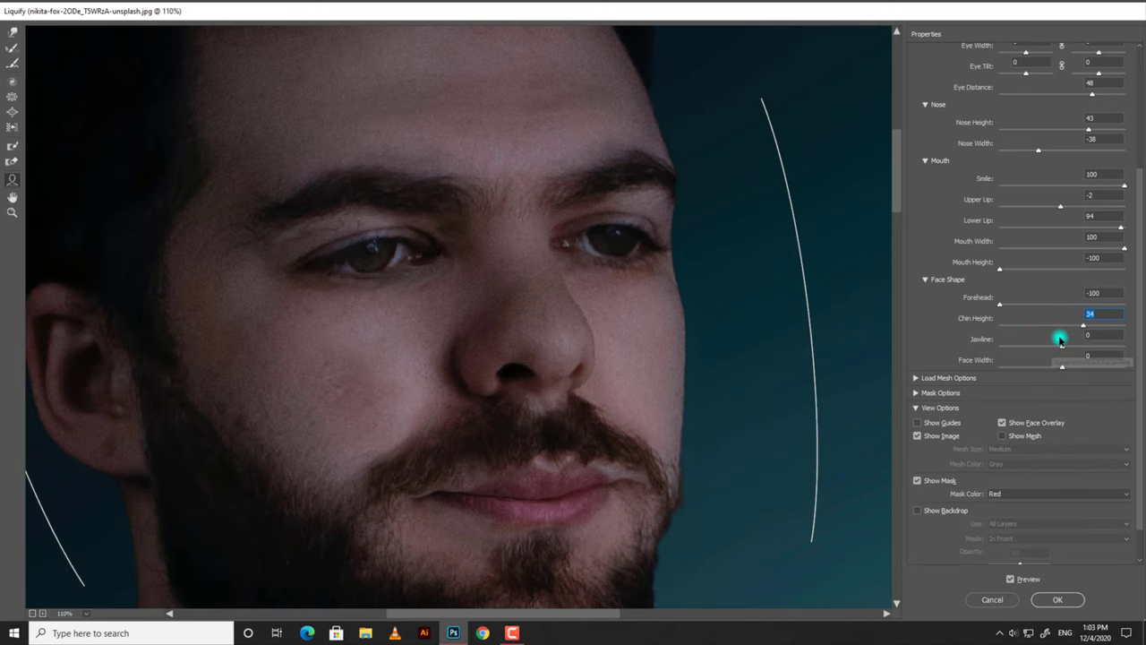
left_click_drag(1063, 346, 980, 353)
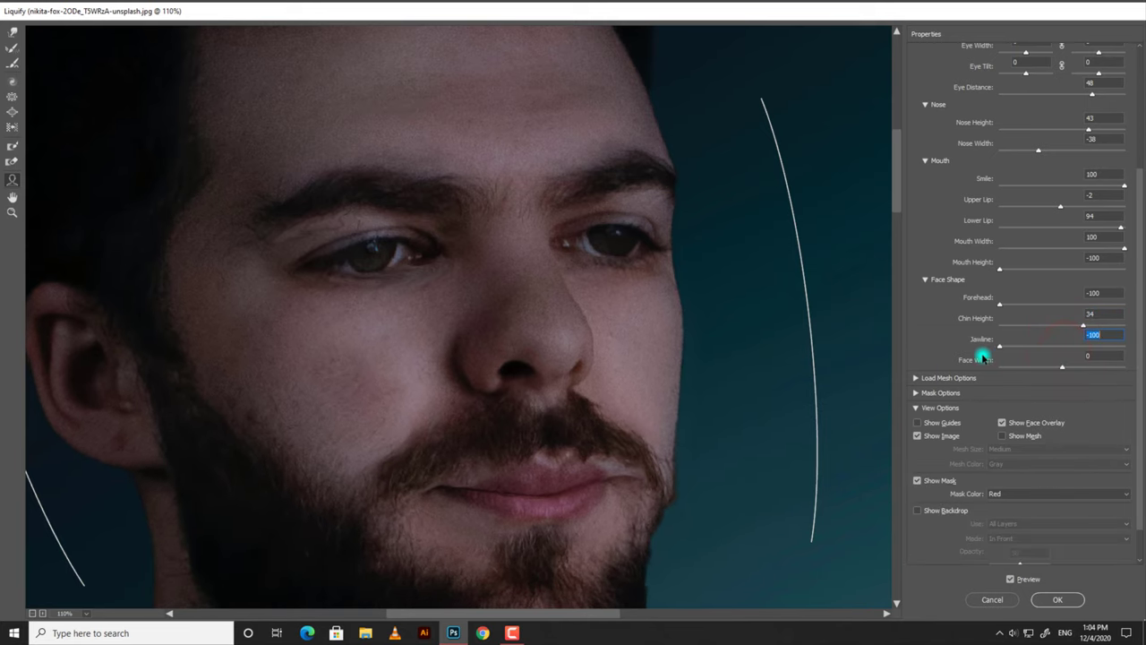
scroll(964, 364, "down", 1)
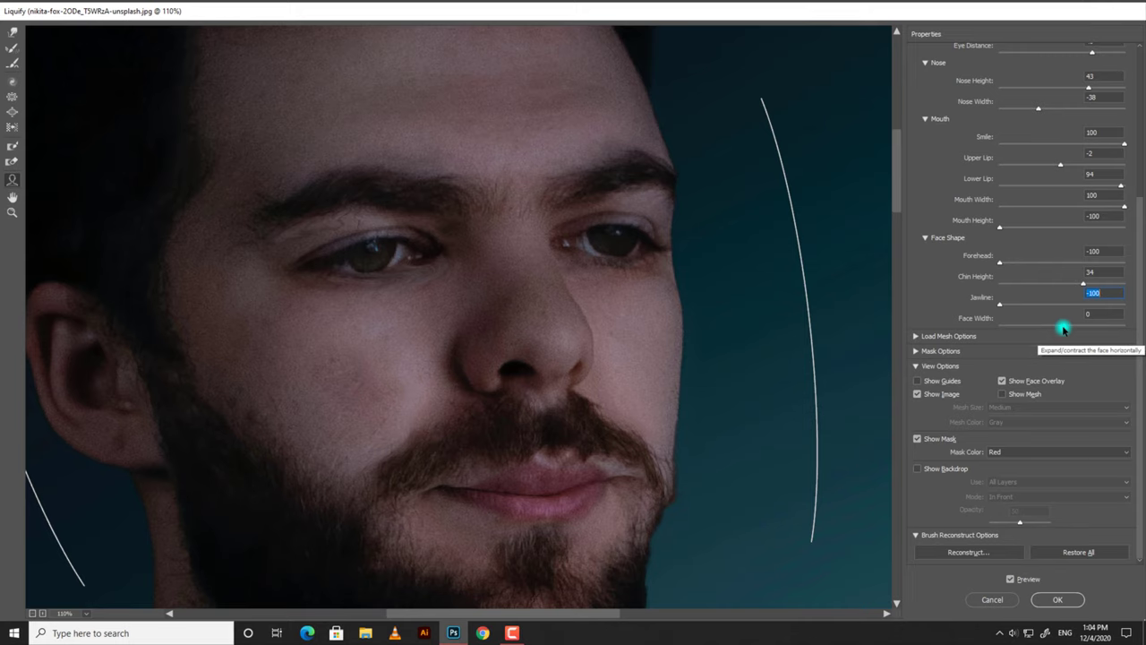
mouse_move(1064, 326)
left_mouse_down()
mouse_move(982, 330)
mouse_move(1112, 328)
left_mouse_up()
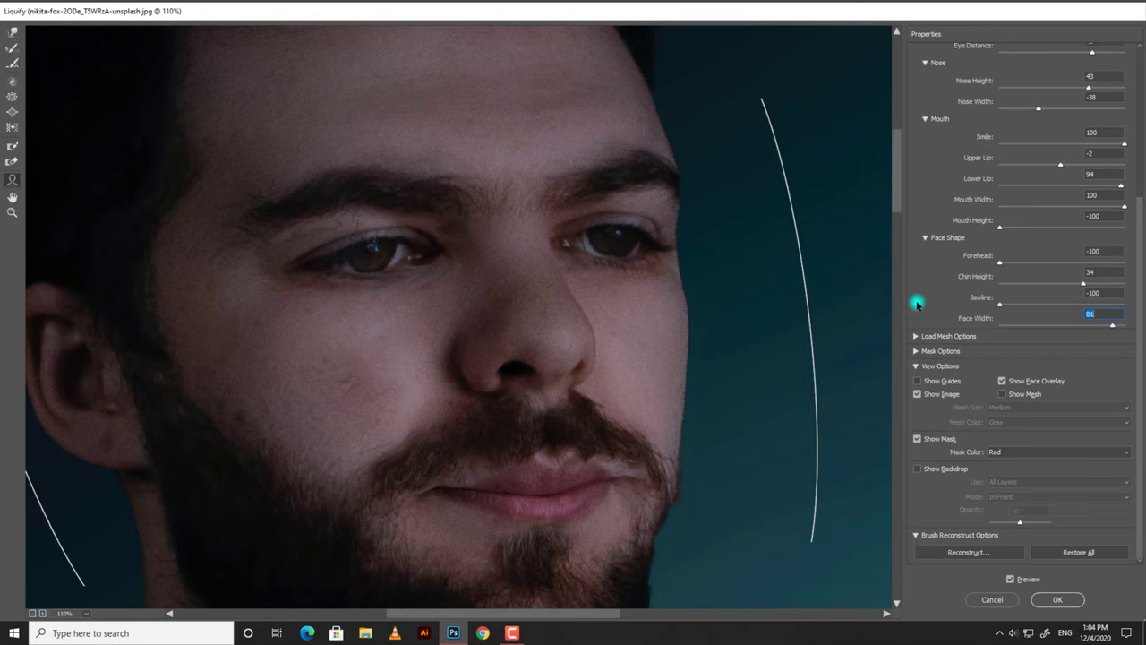
Zoom the Liquify preview out to 36.7% and pan to frame the full portrait
scroll(568, 362, "down", 5)
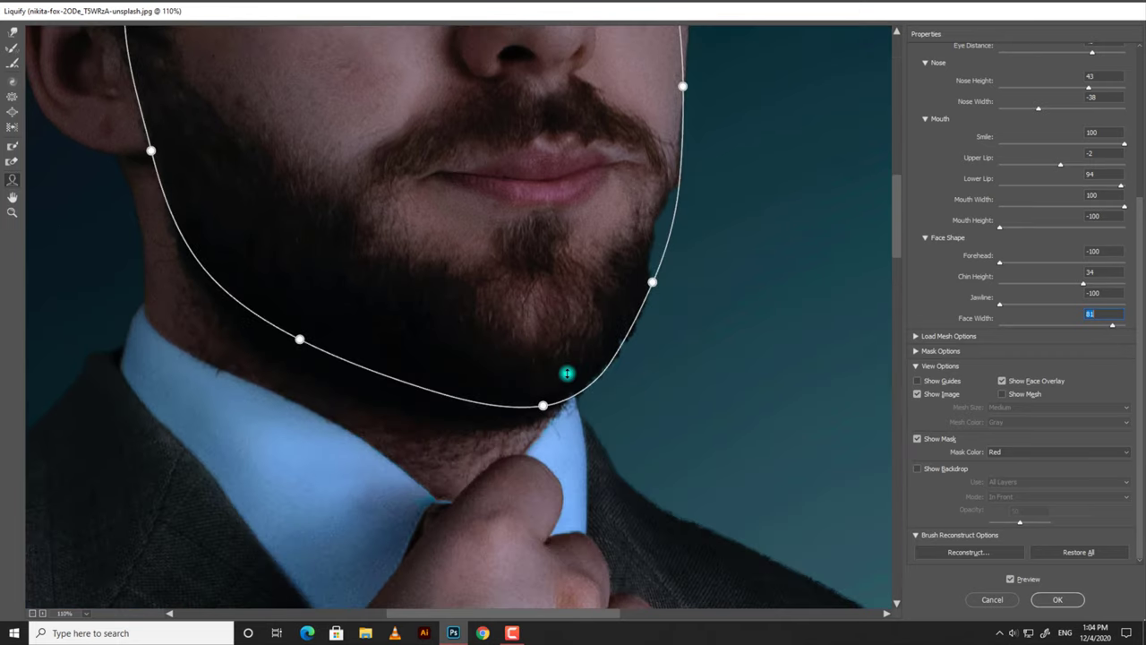
scroll(568, 373, "down", 3)
scroll(552, 394, "down", 3)
scroll(544, 396, "down", 2)
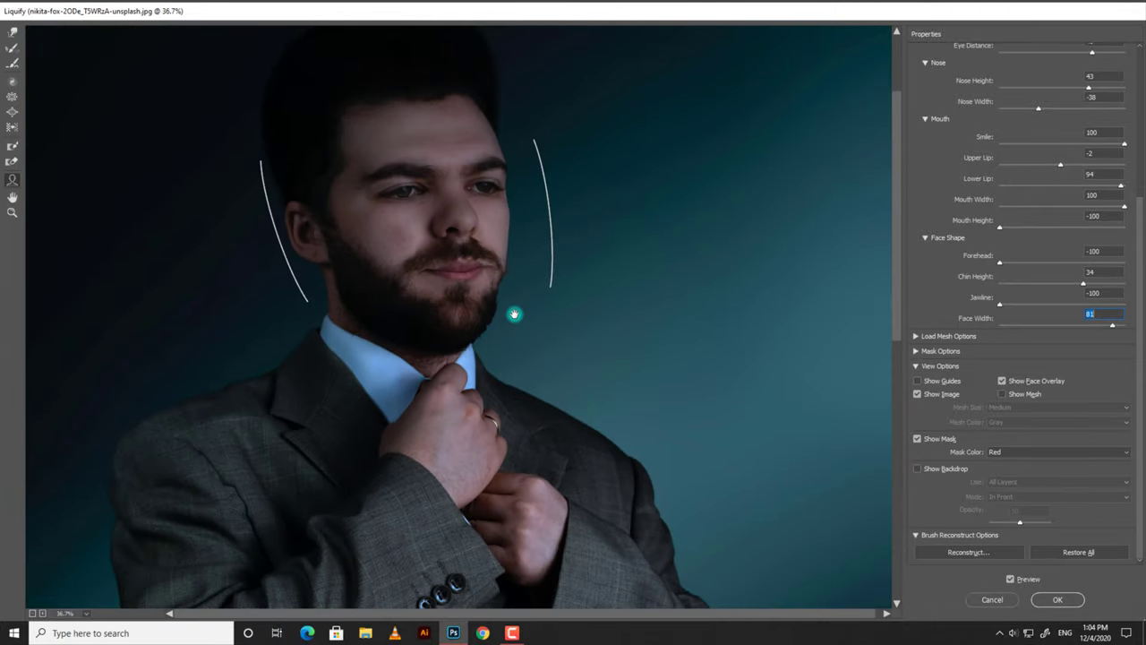
left_click_drag(514, 314, 536, 391)
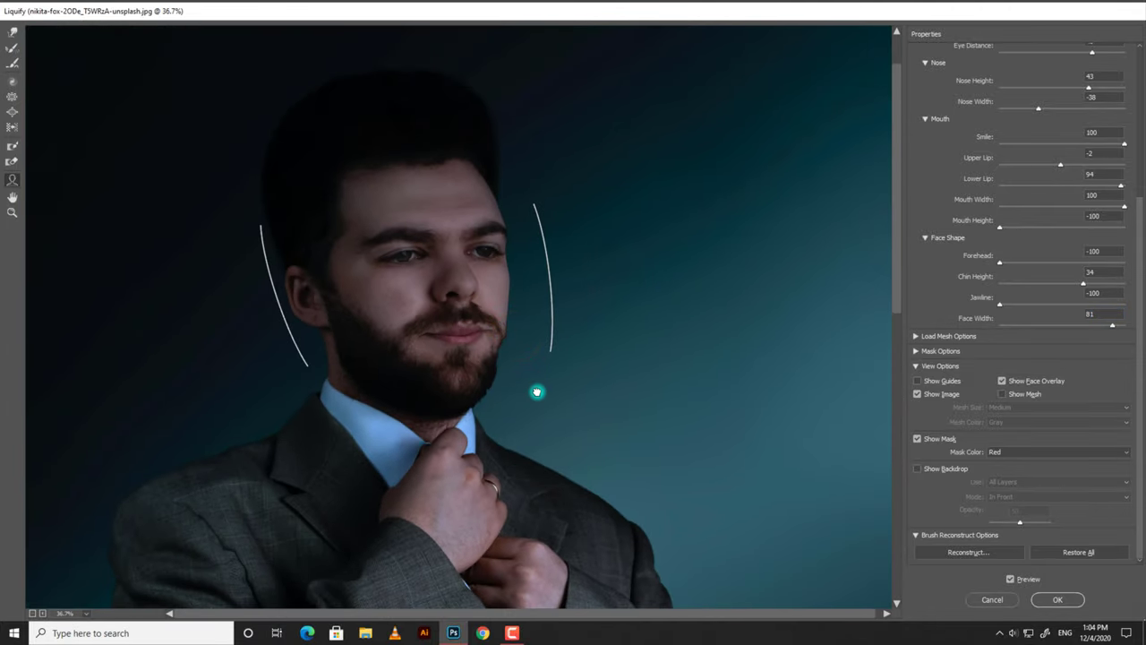